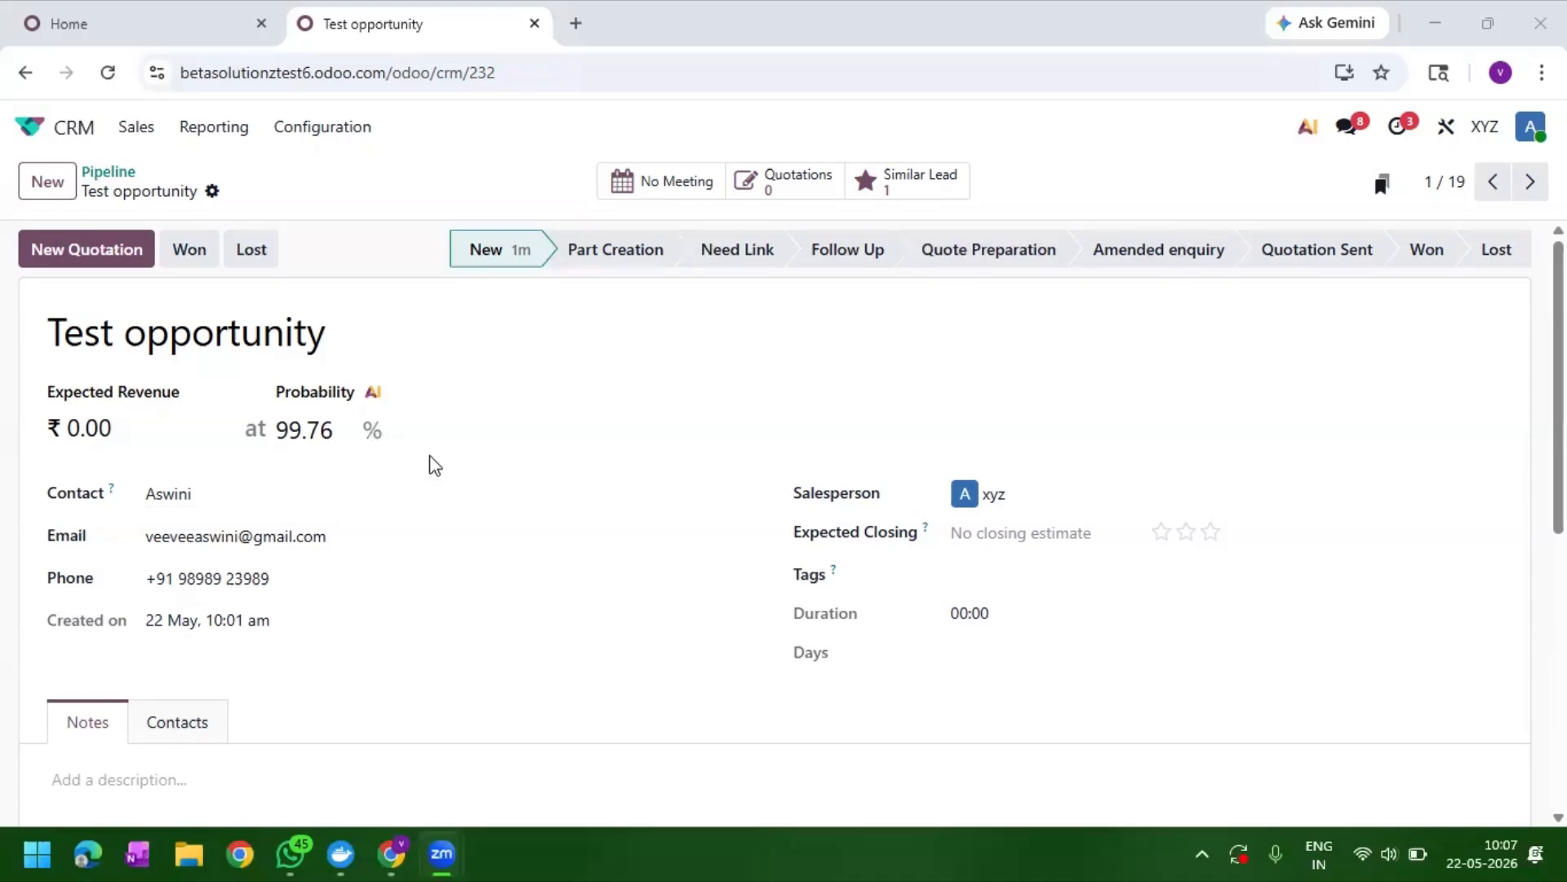
Step: Create a new quotation from the Test opportunity with the product 0.22uF Ceramic Capacitor DIP and save it
{"action": "left_click", "coordinate": [800, 183]}
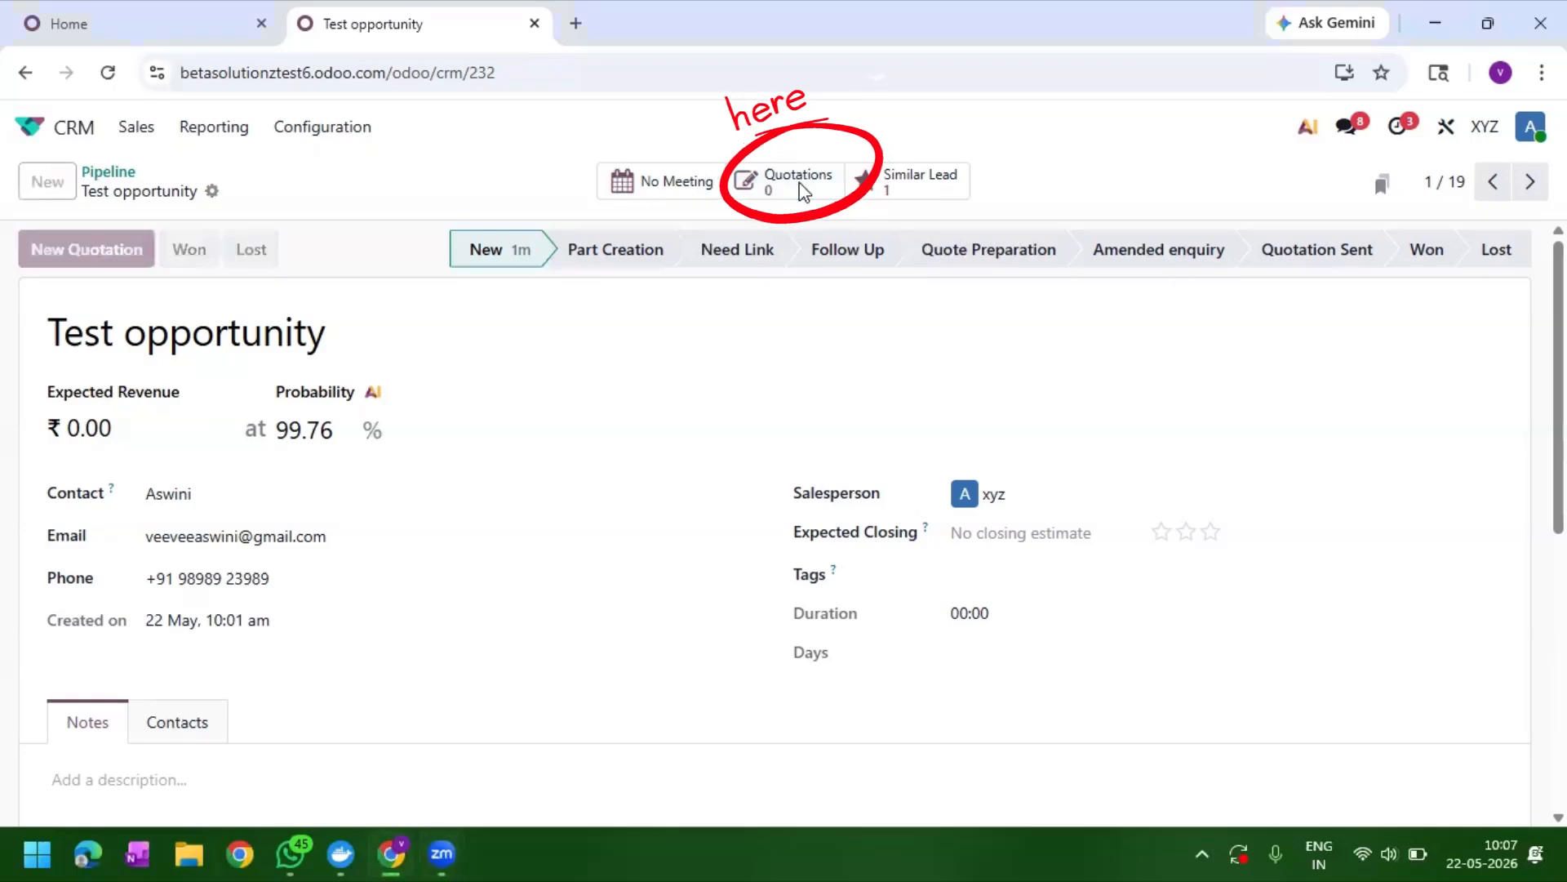
{"action": "left_click", "coordinate": [48, 183]}
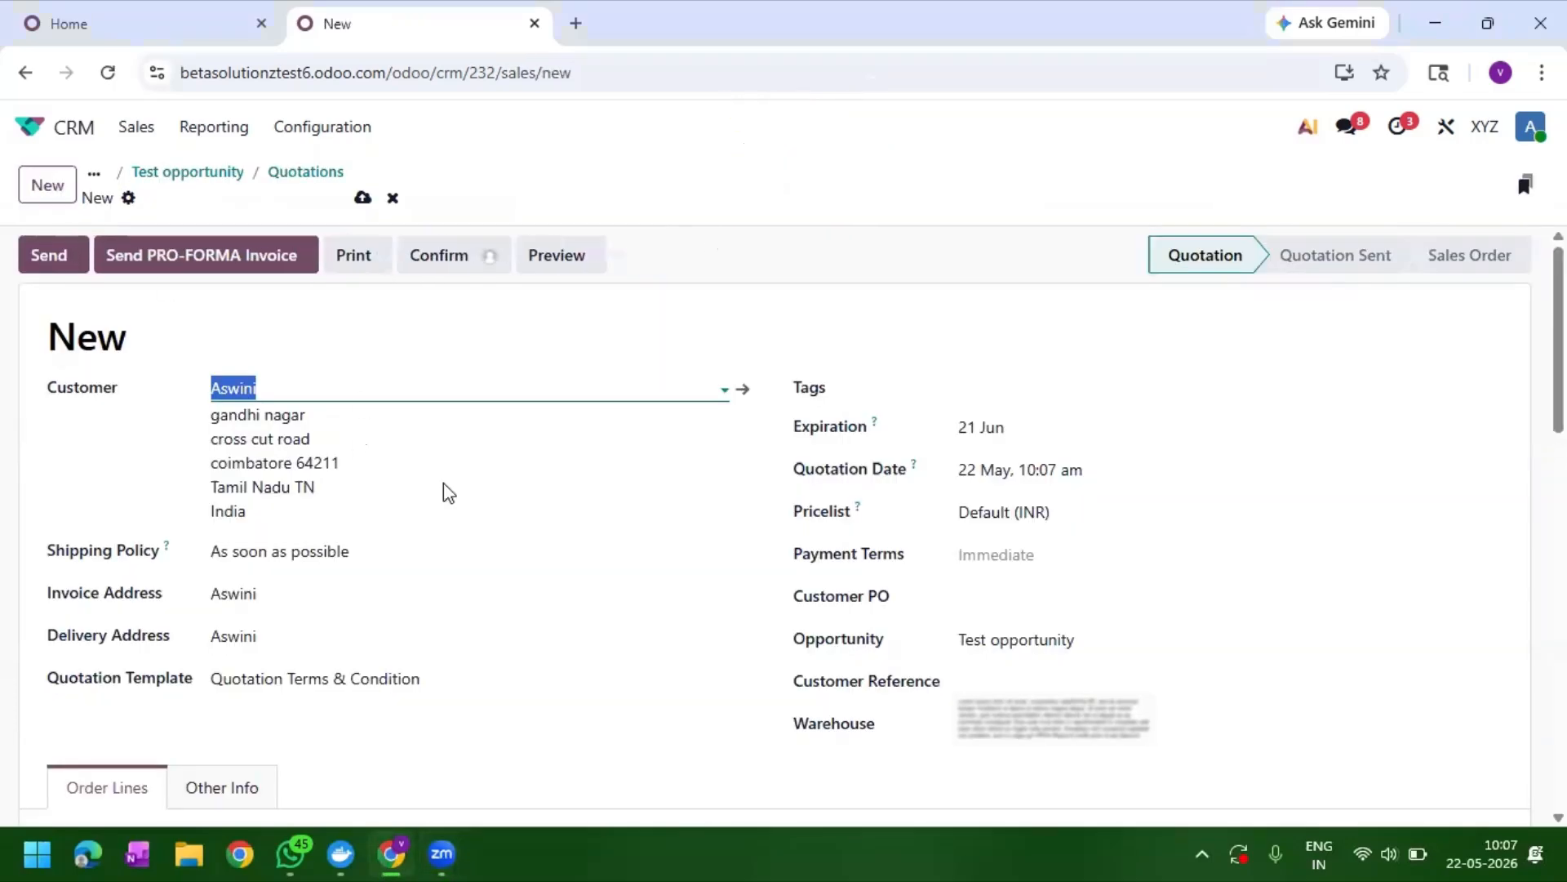
{"action": "scroll", "coordinate": [444, 490], "scroll_direction": "down", "scroll_amount": 4}
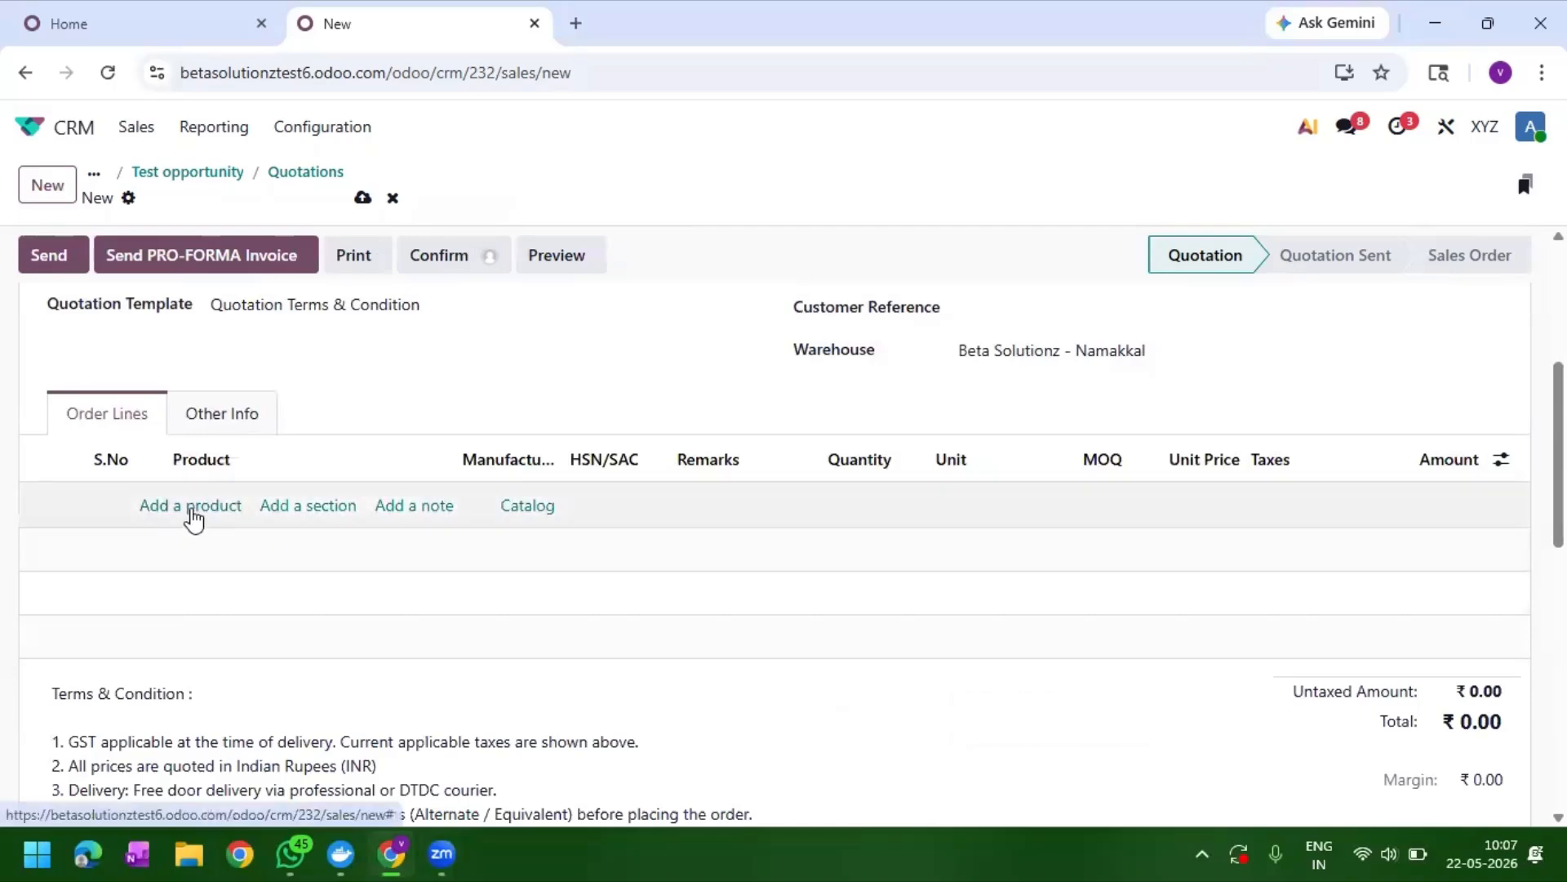
{"action": "left_click", "coordinate": [193, 519]}
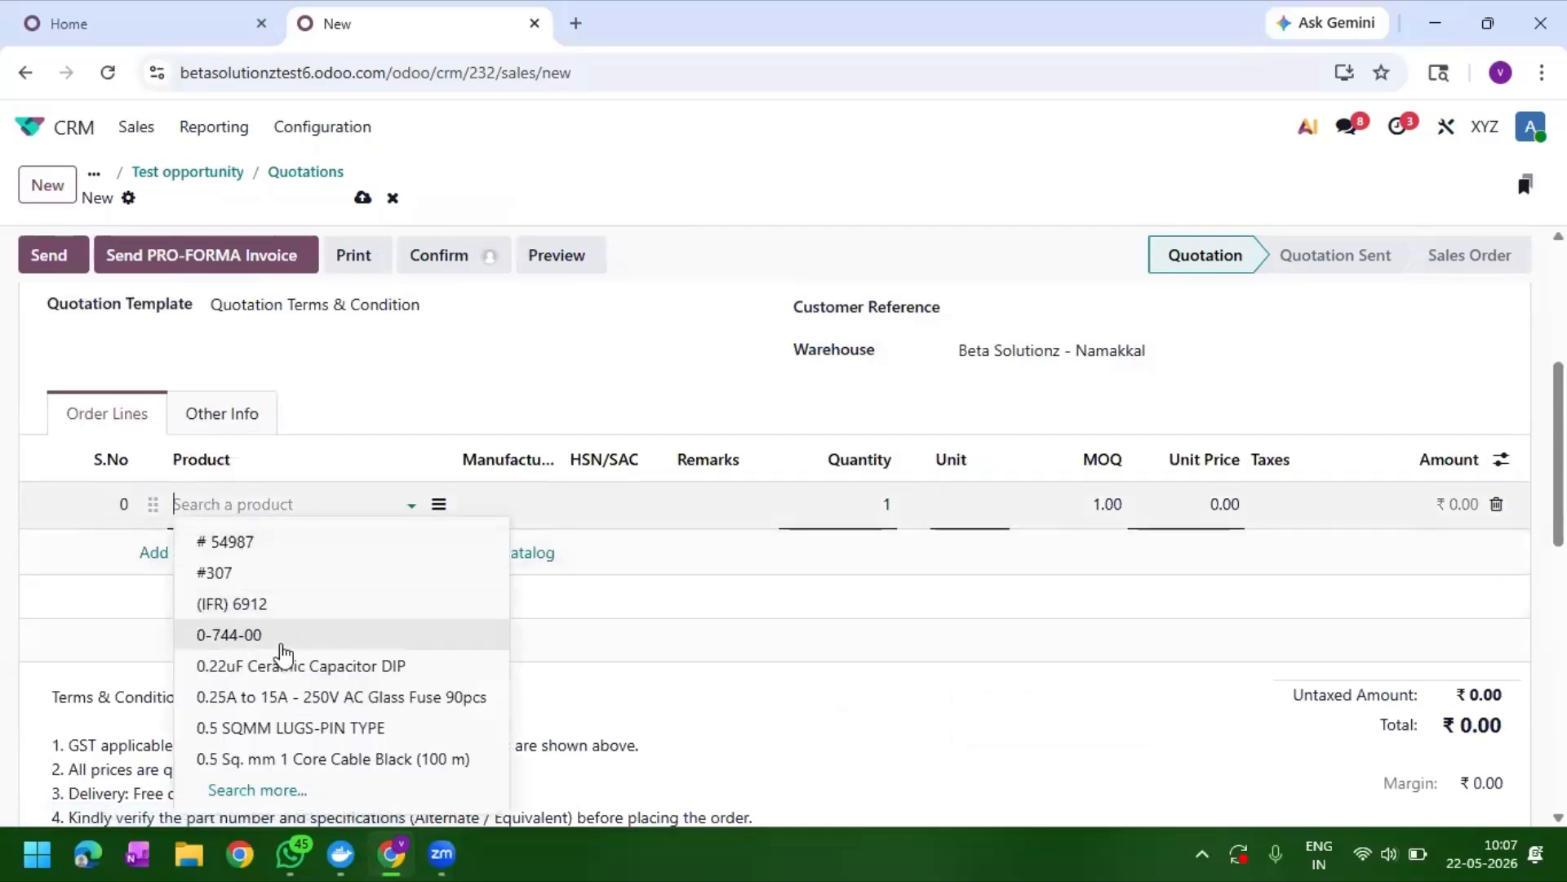
{"action": "left_click", "coordinate": [274, 667]}
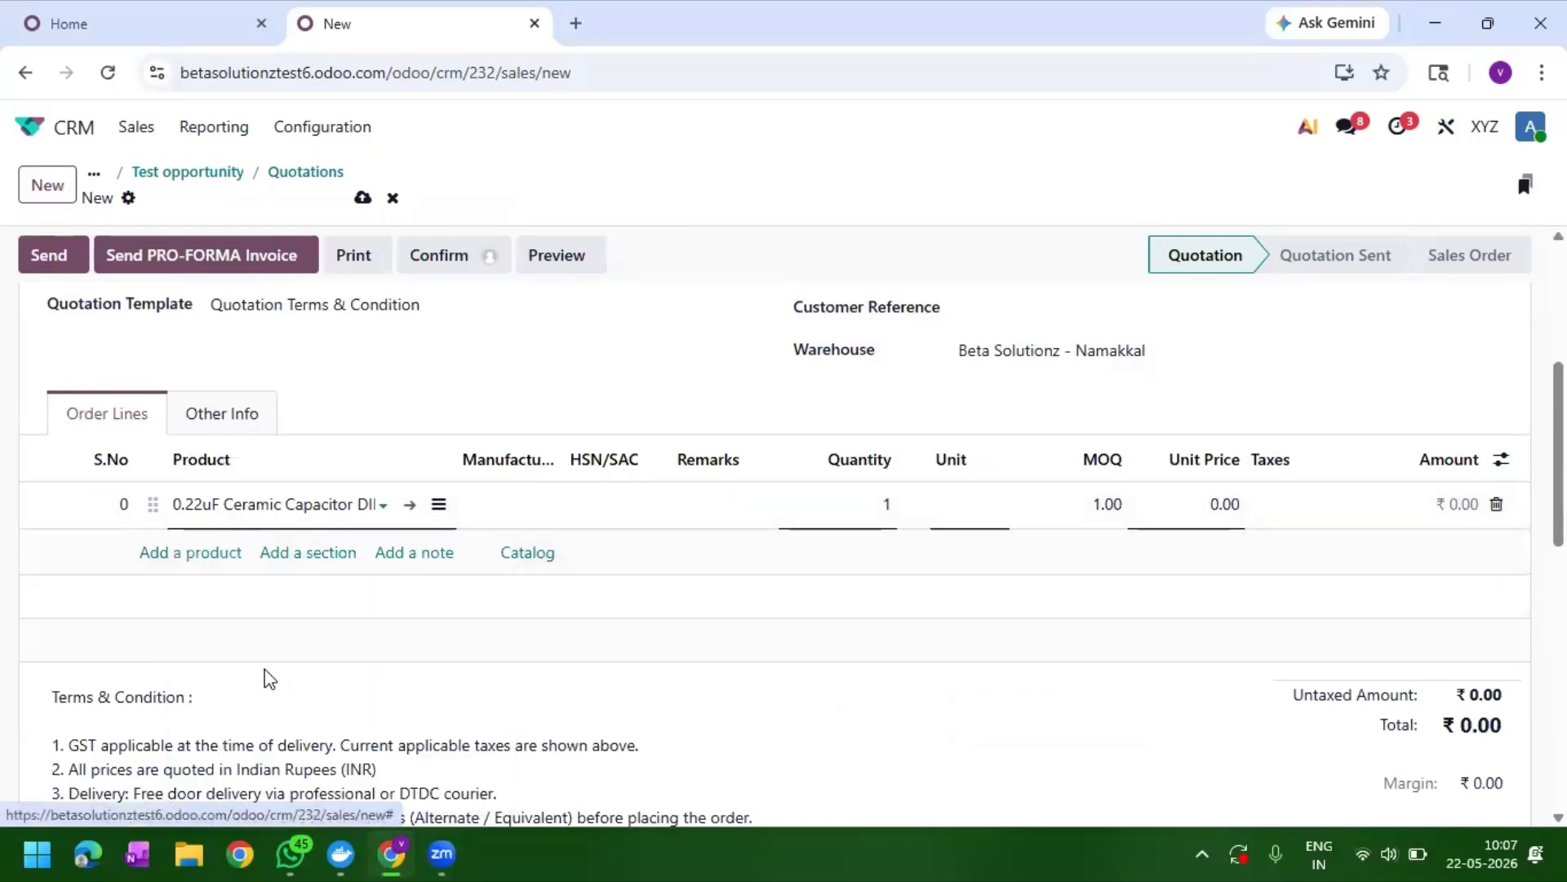
{"action": "left_click", "coordinate": [363, 199]}
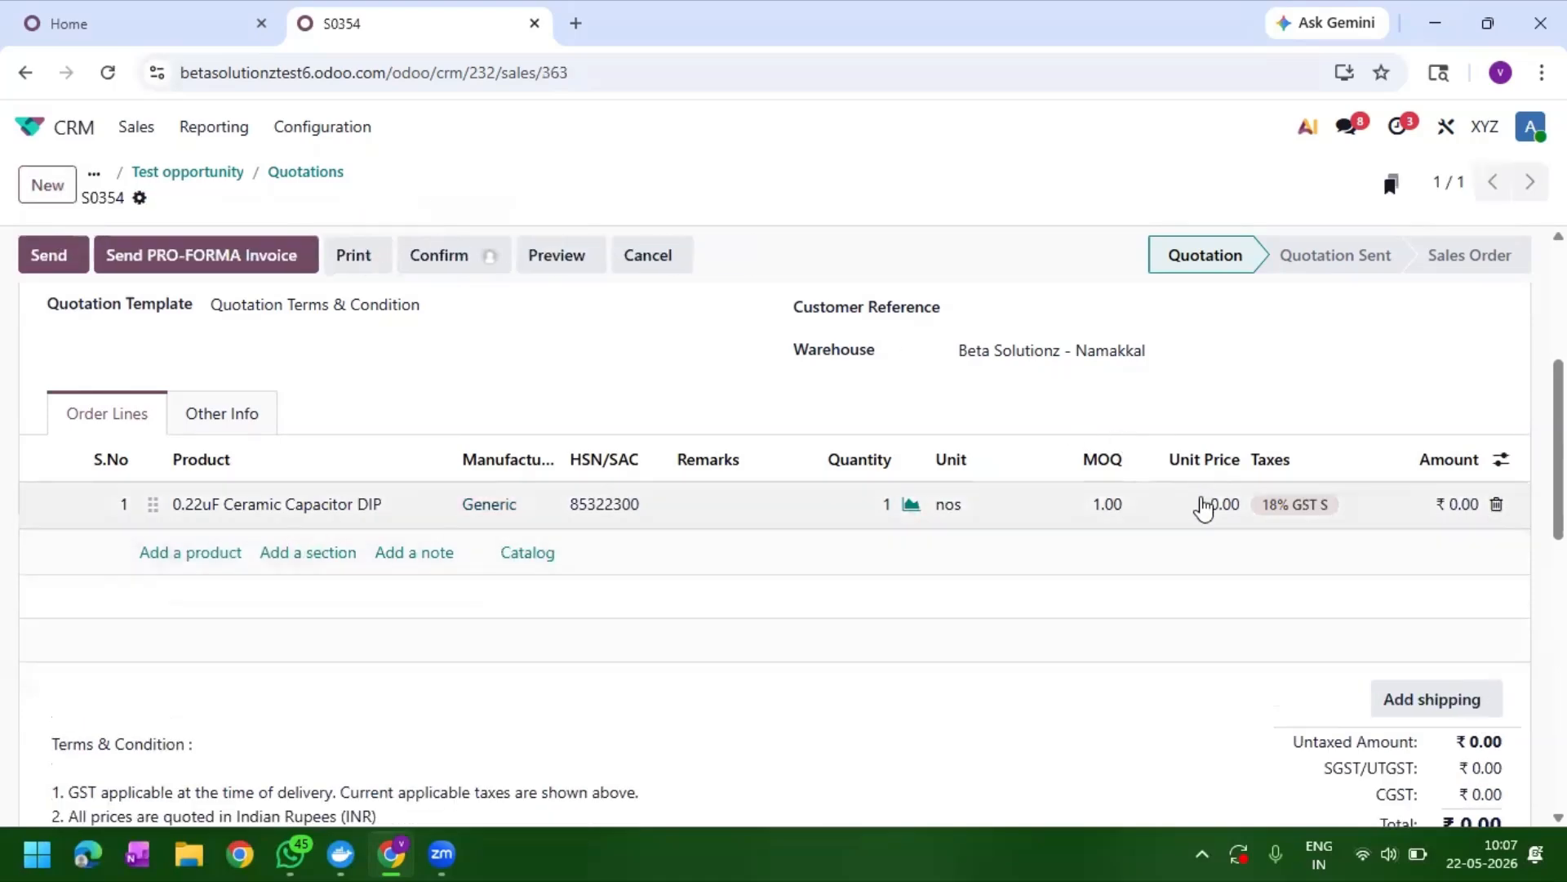
Step: Set the capacitor line's unit price to 100 and save the quotation
{"action": "left_click", "coordinate": [1203, 506]}
{"action": "type", "text": "100"}
{"action": "left_click", "coordinate": [1247, 353]}
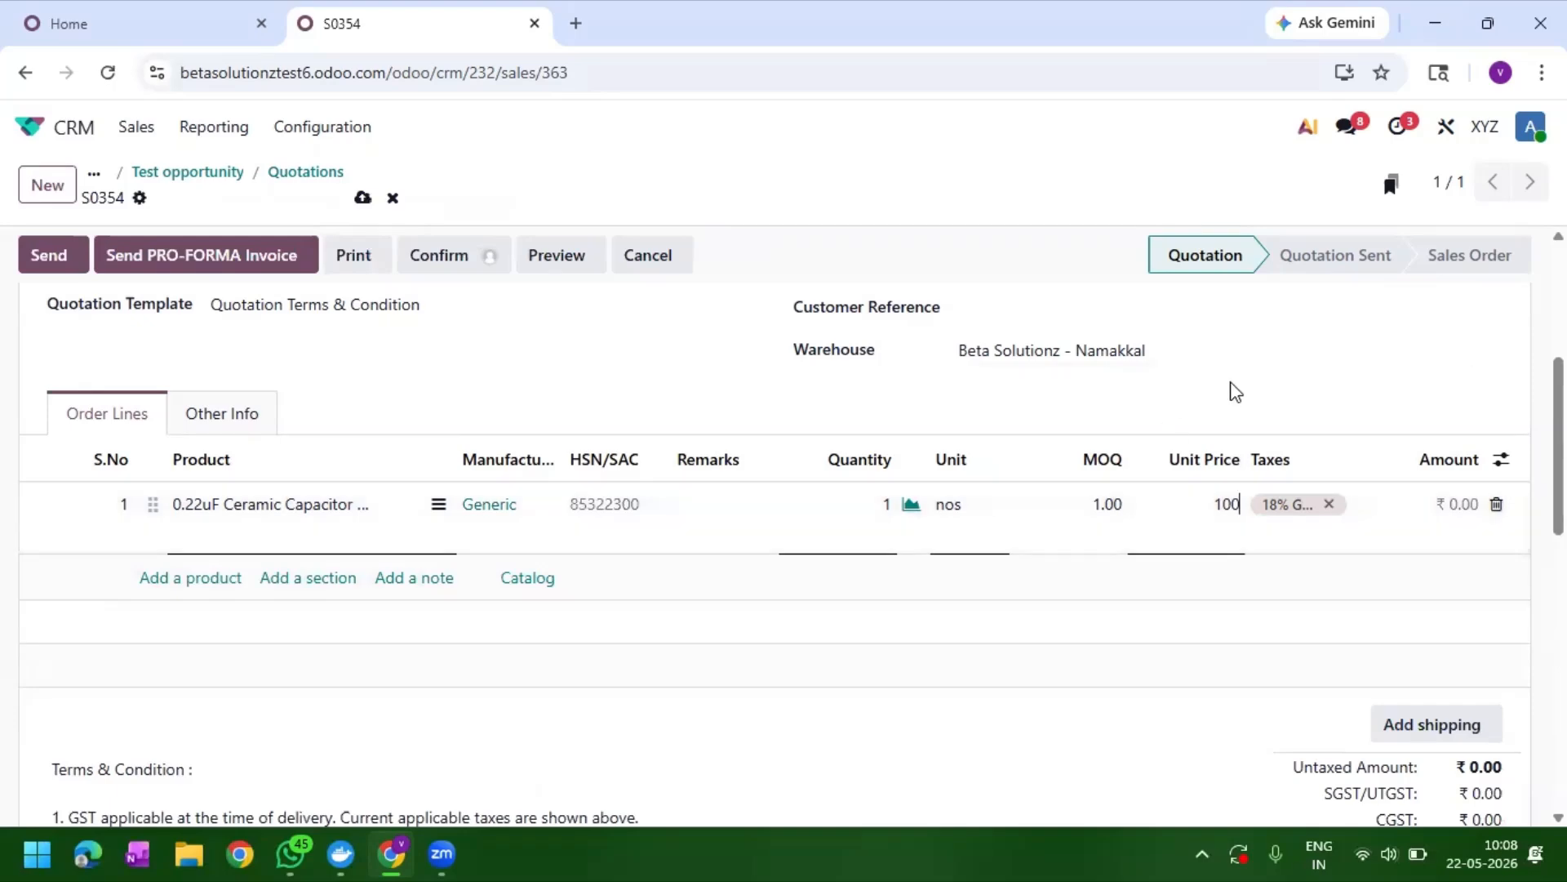
{"action": "left_click", "coordinate": [364, 196]}
{"action": "scroll", "coordinate": [342, 467], "scroll_direction": "up", "scroll_amount": 5}
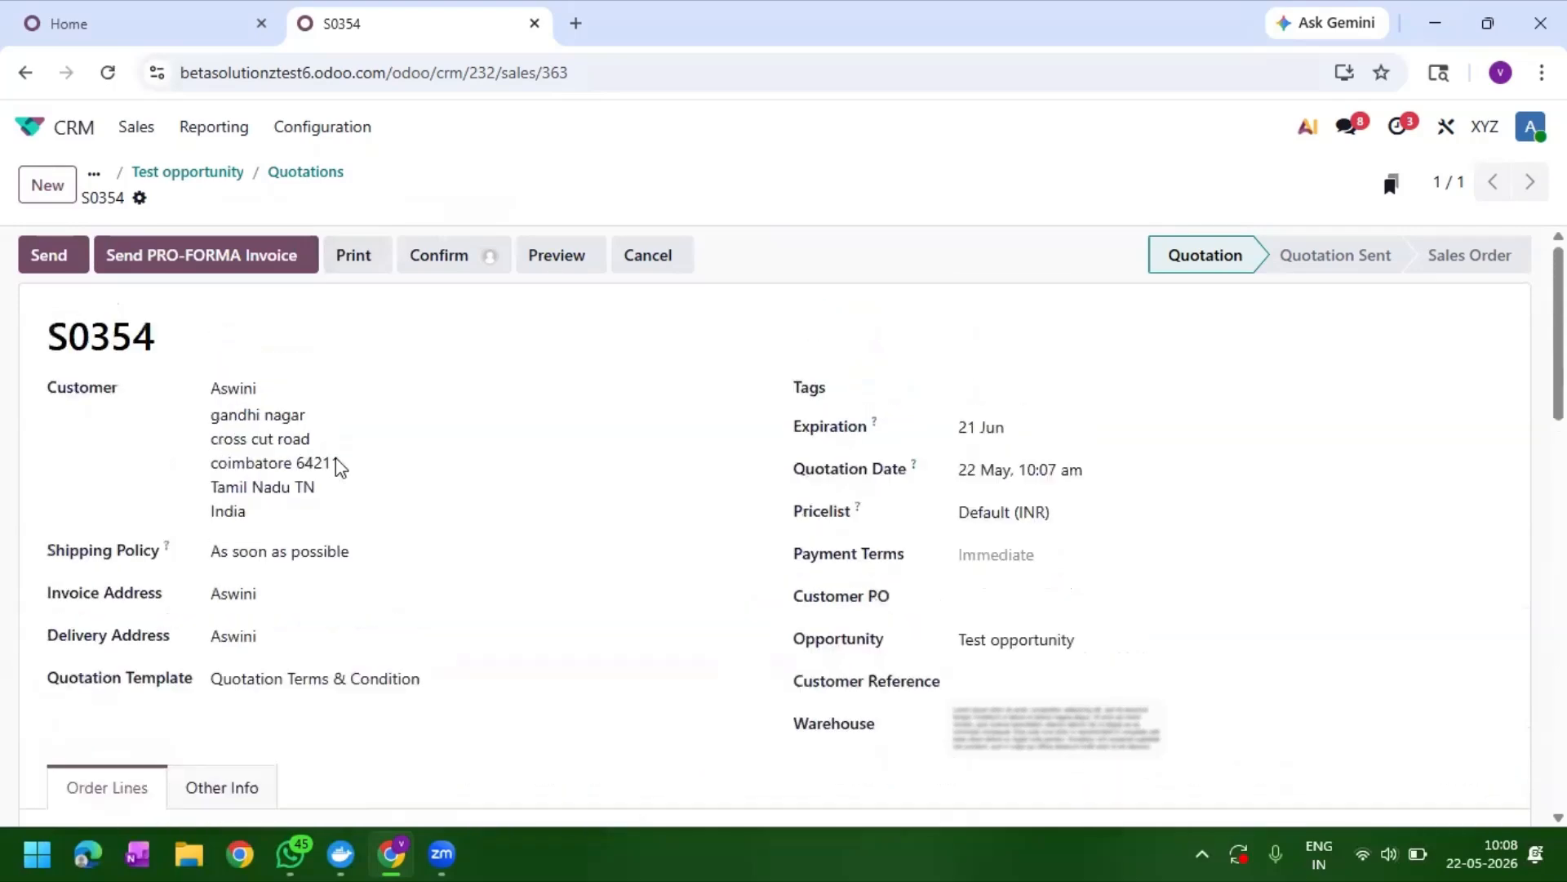
Step: Go back to Test opportunity, reopen its quotation and mark the quotation as sent
{"action": "left_click", "coordinate": [217, 174]}
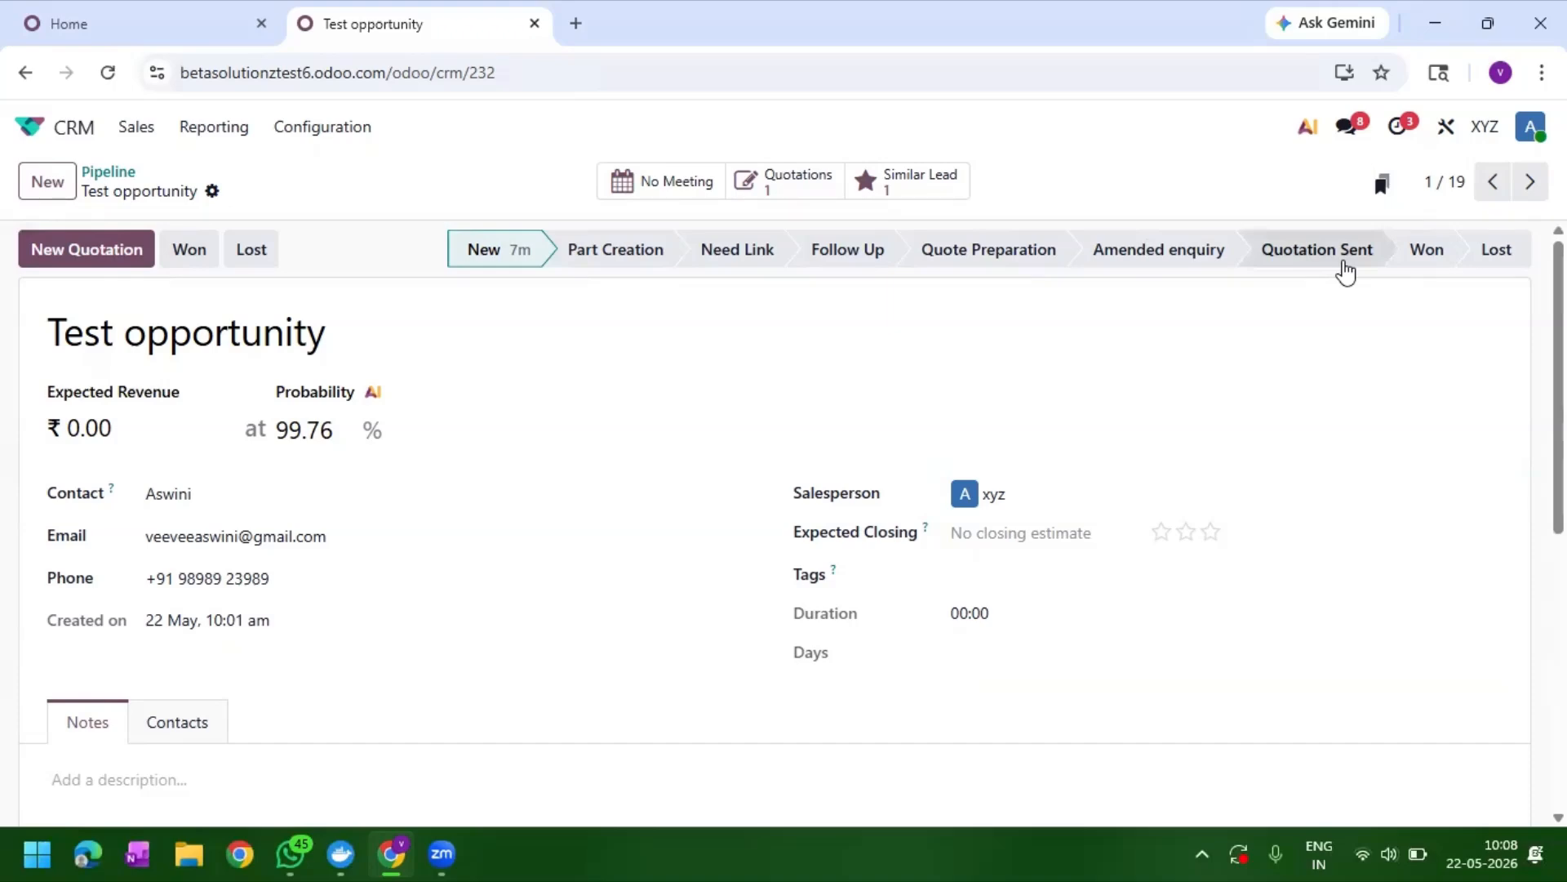
{"action": "left_click", "coordinate": [768, 196]}
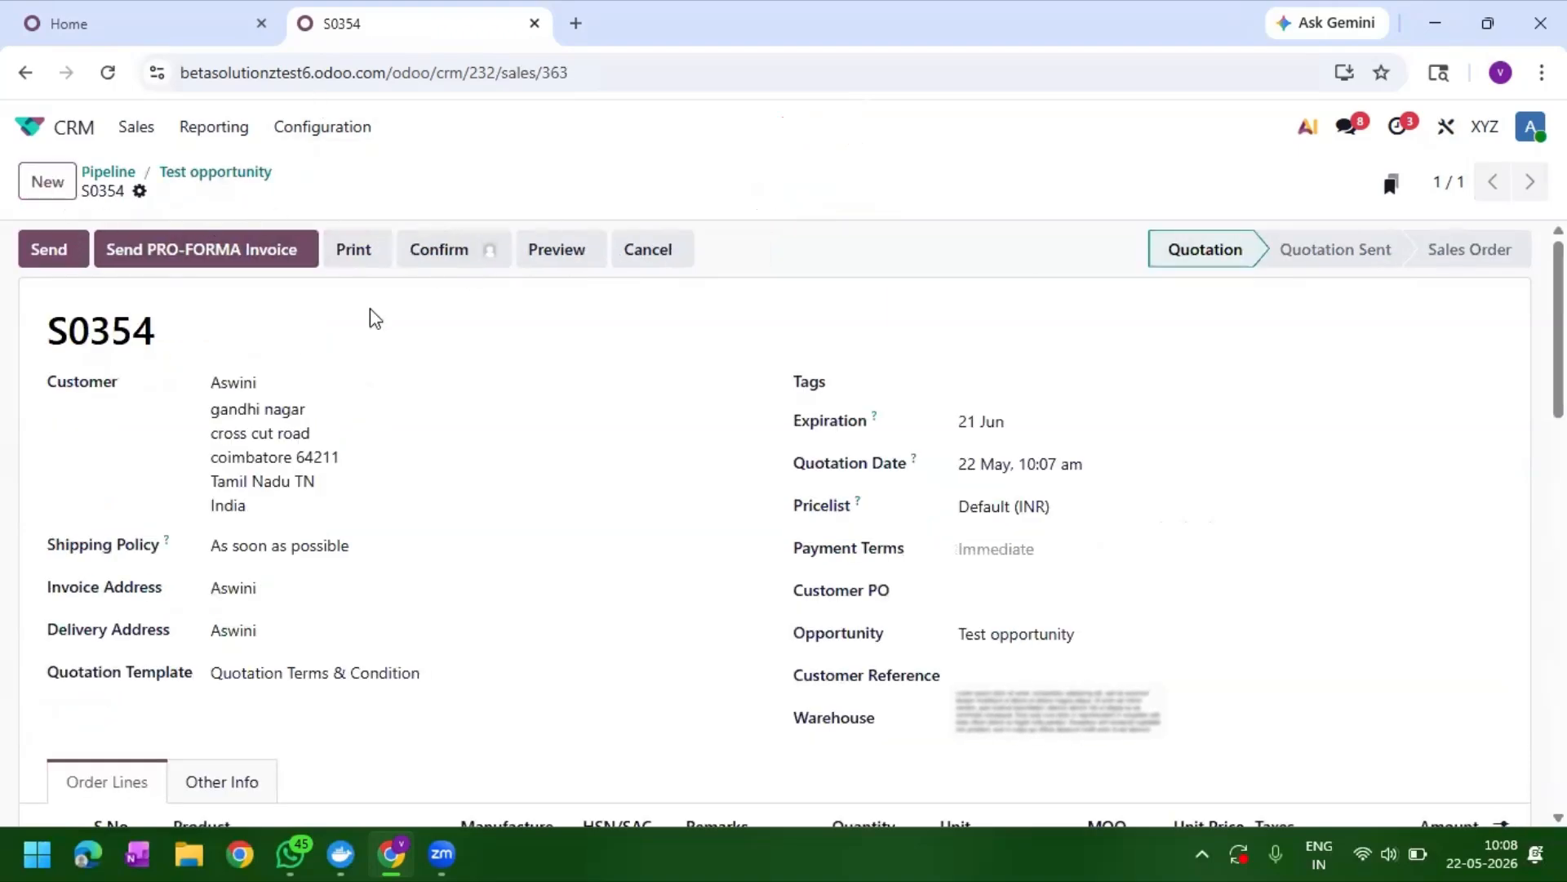
{"action": "left_click", "coordinate": [141, 193]}
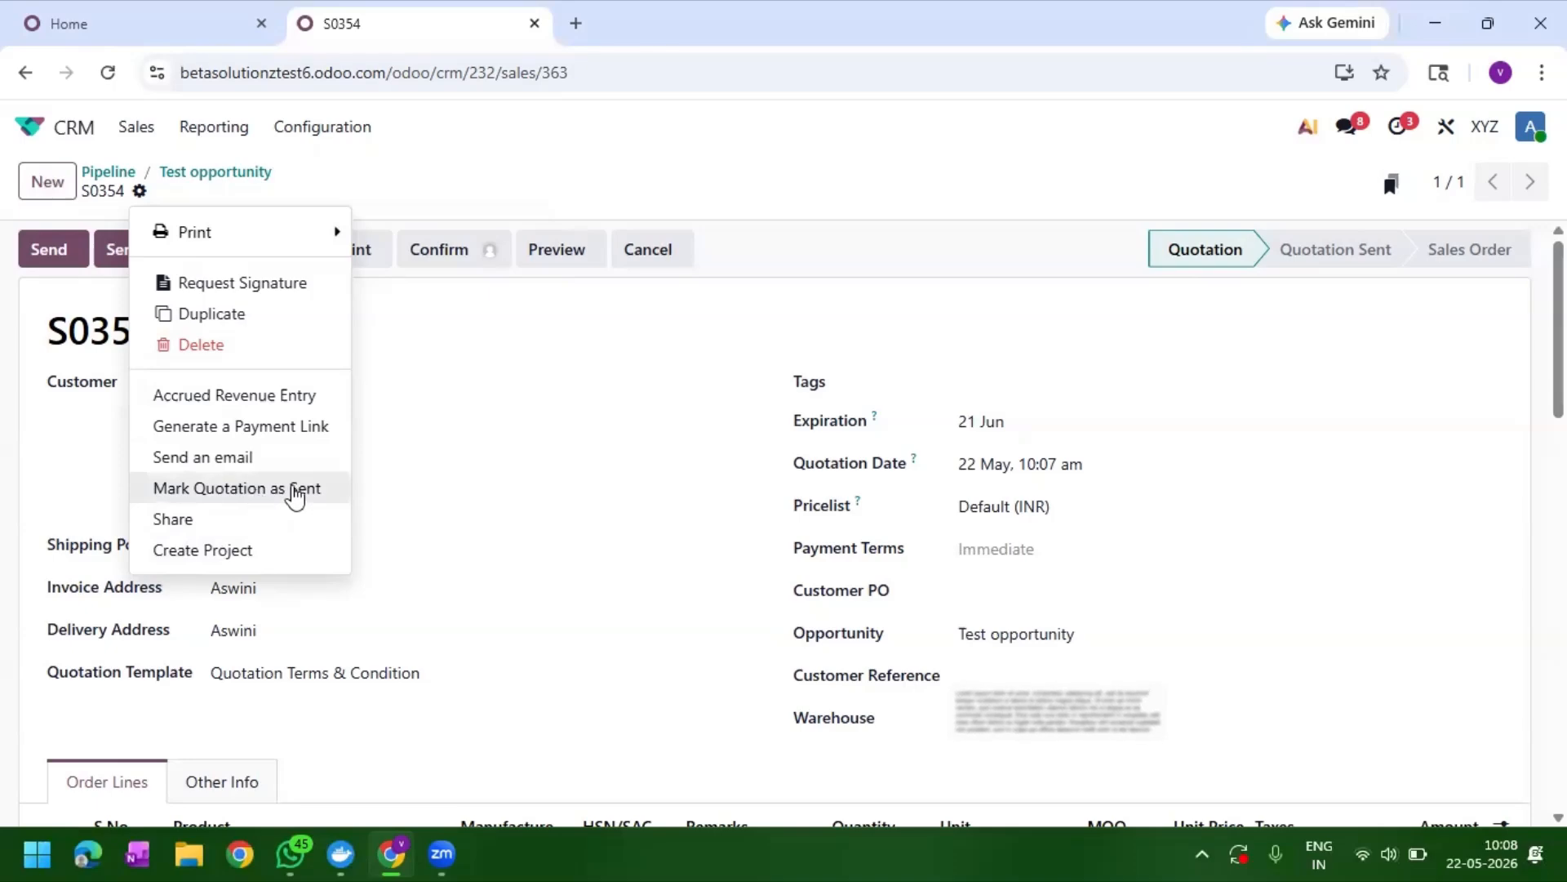
{"action": "left_click", "coordinate": [565, 442]}
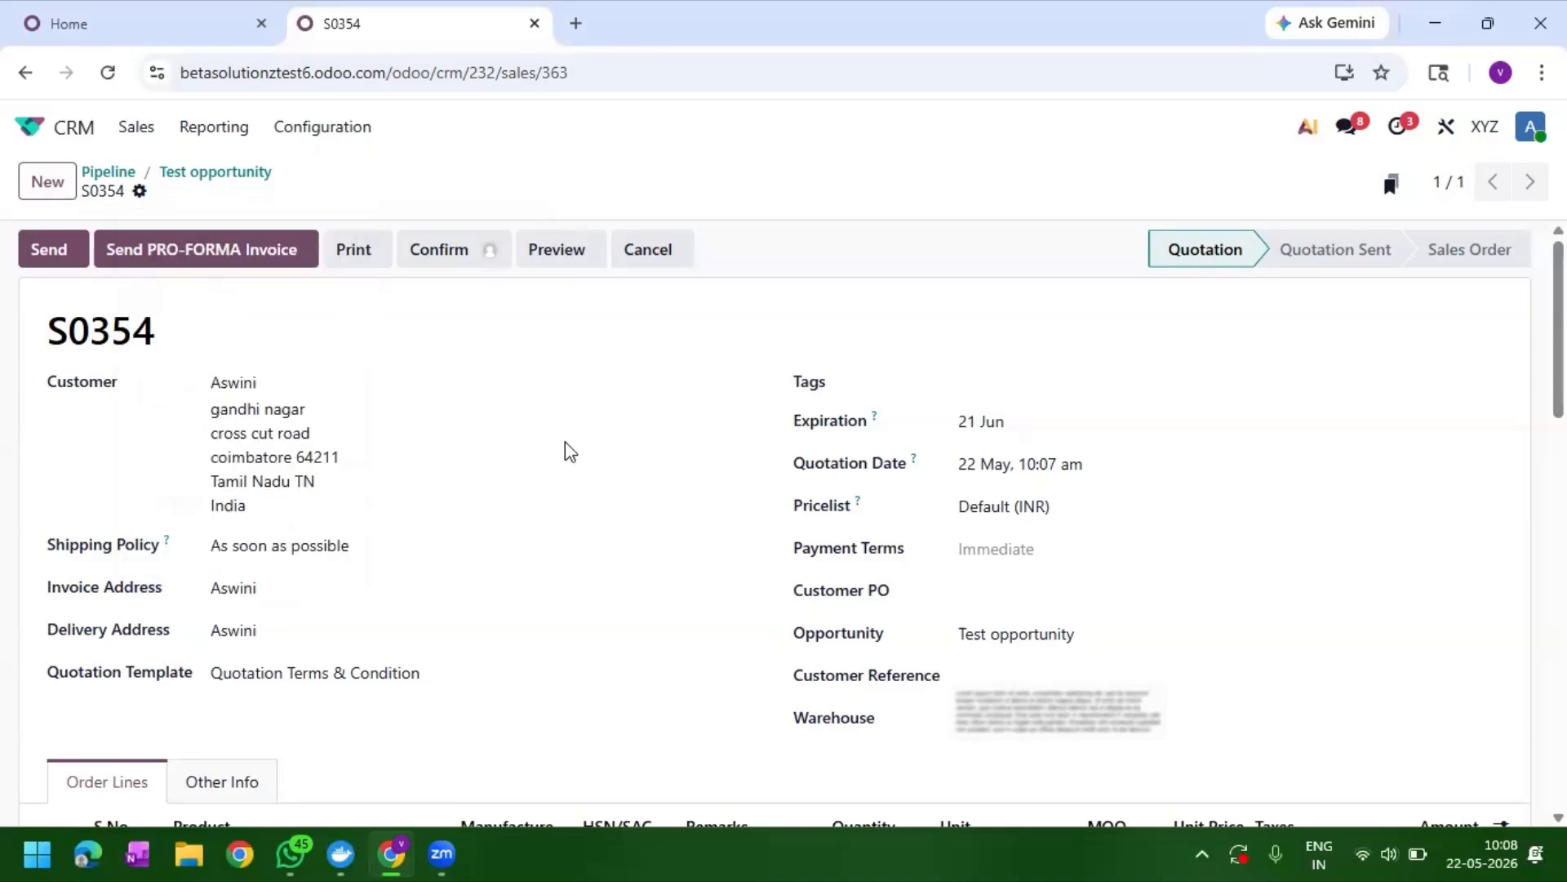
{"action": "left_click", "coordinate": [141, 191]}
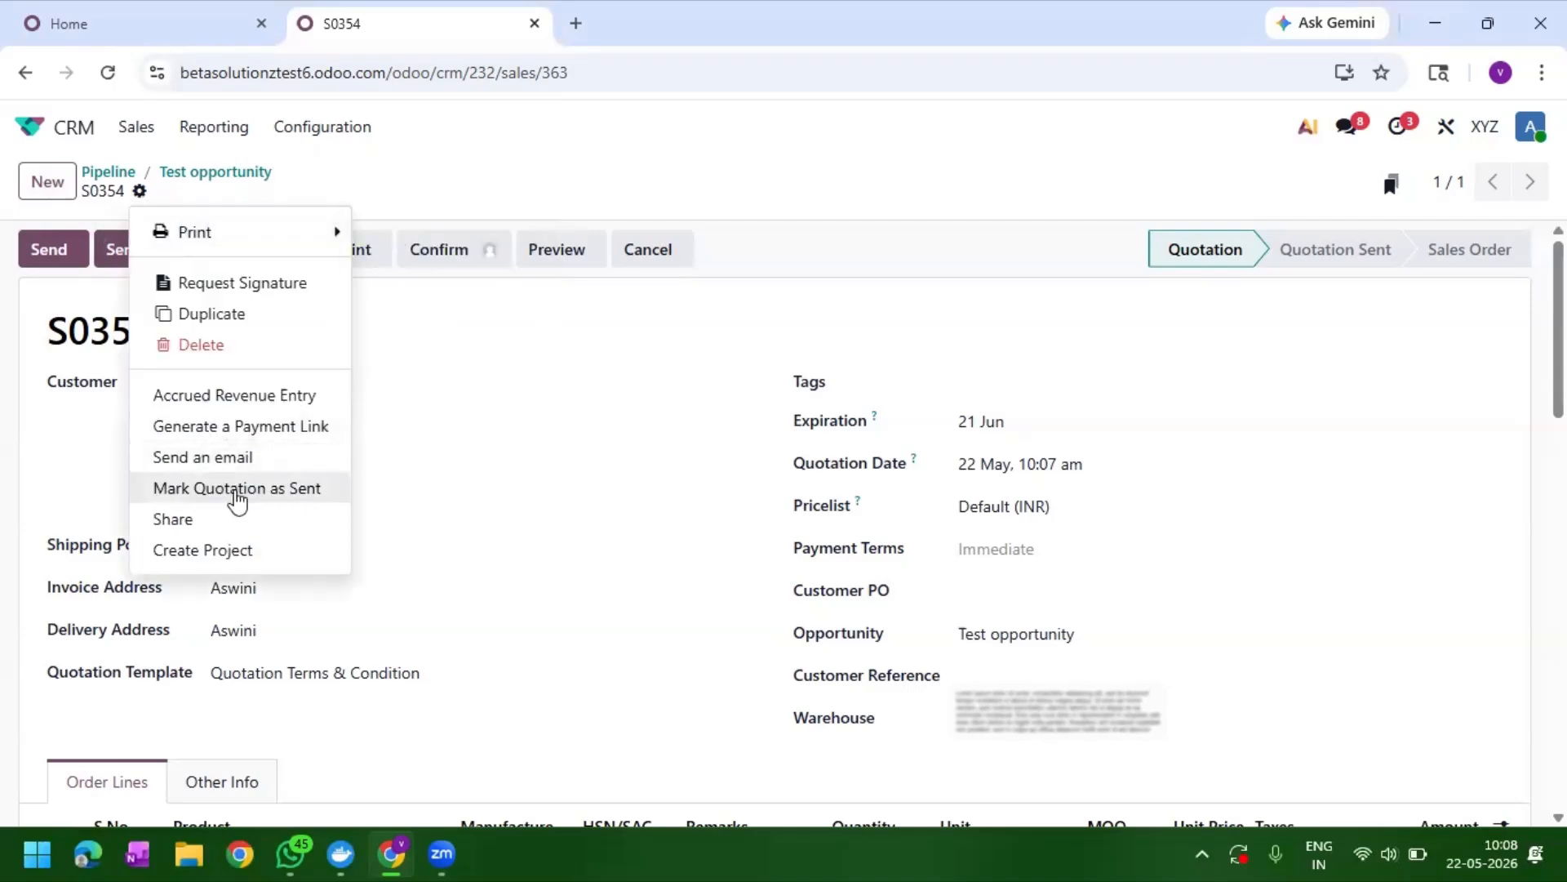
{"action": "left_click", "coordinate": [258, 493]}
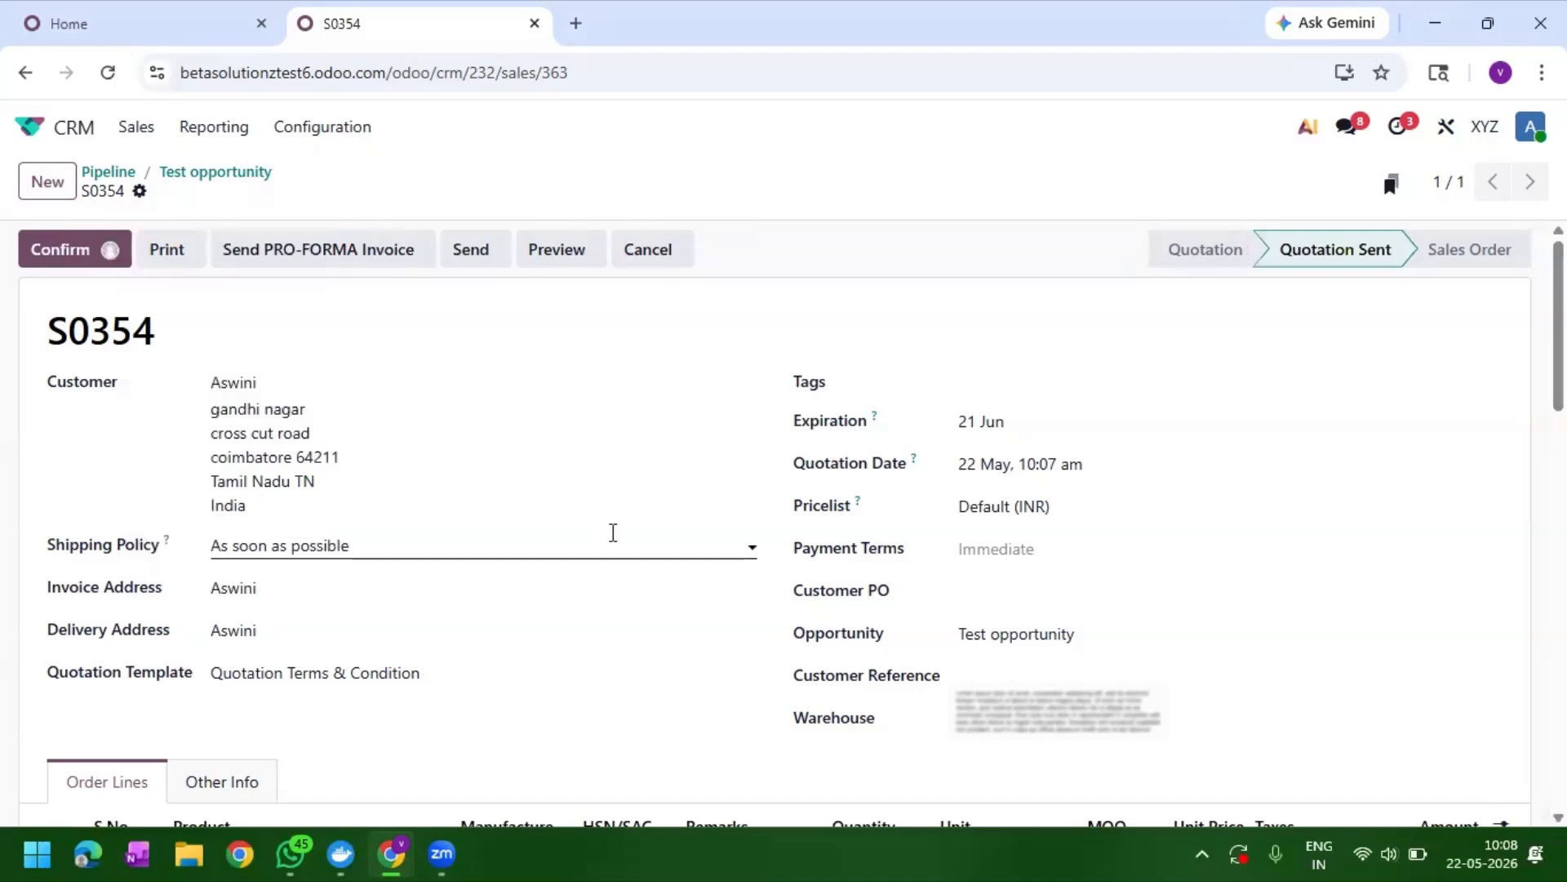
Step: Open the linked Test opportunity record from the quotation's Opportunity field
{"action": "scroll", "coordinate": [903, 549], "scroll_direction": "down", "scroll_amount": 3}
{"action": "left_click", "coordinate": [1192, 359]}
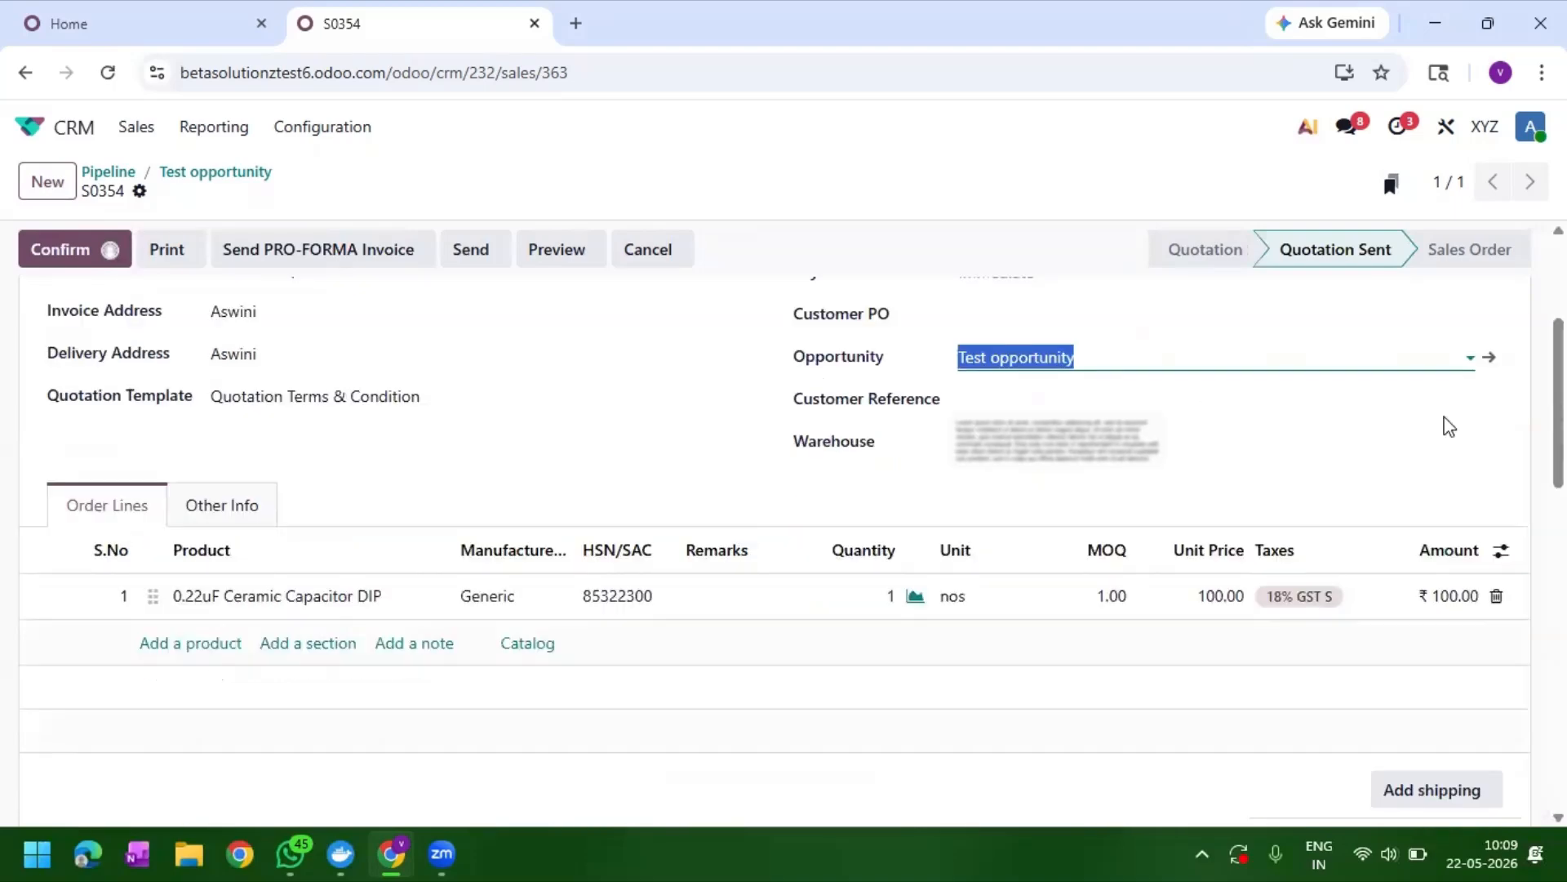
{"action": "left_click", "coordinate": [1492, 359]}
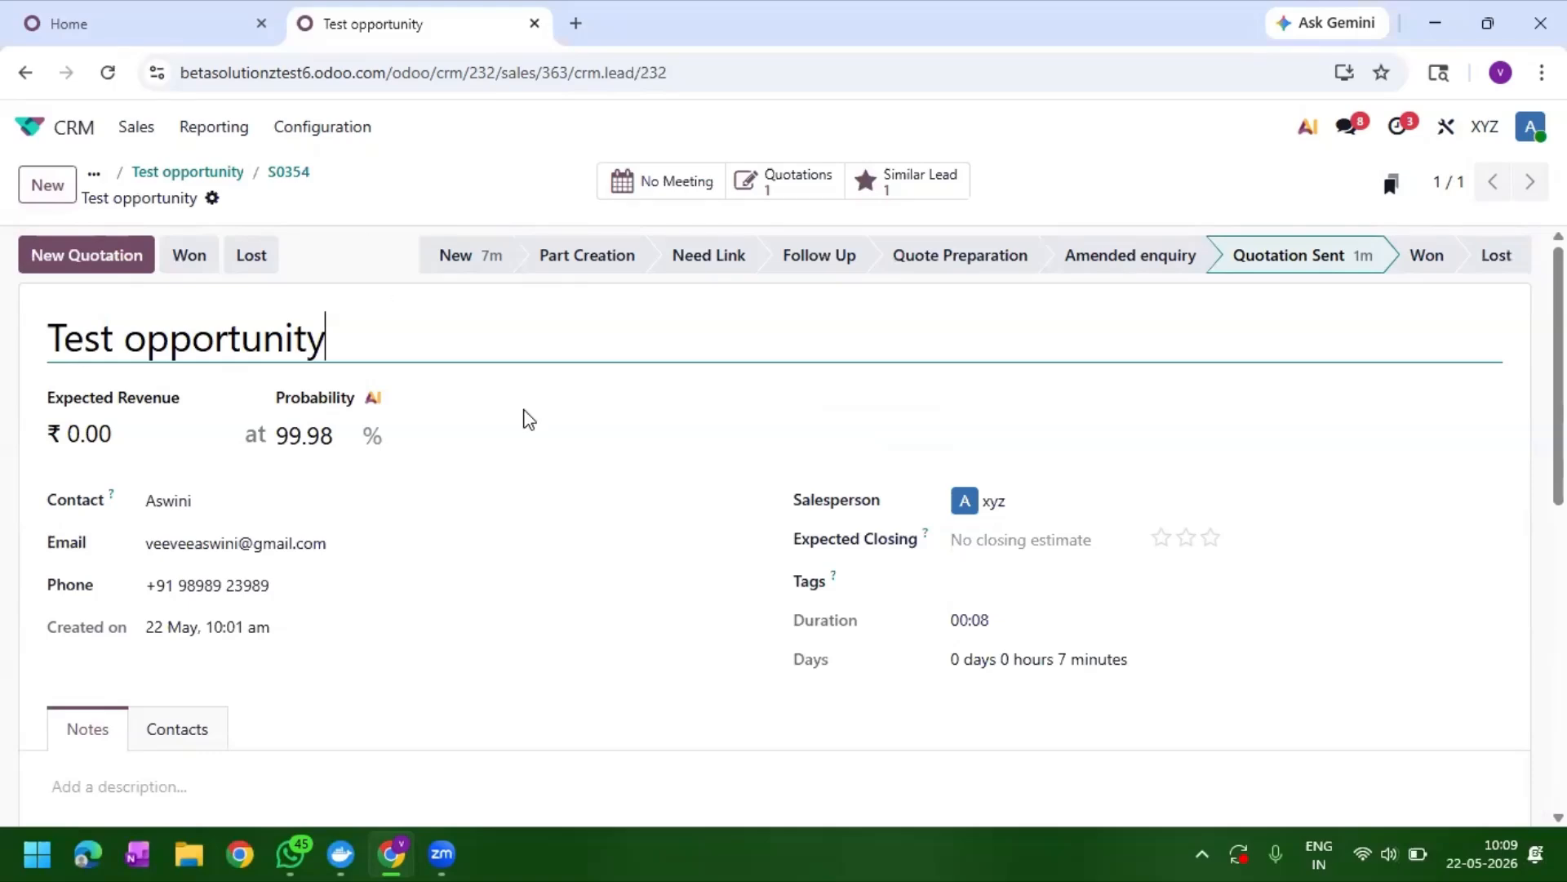
Step: Examine the opportunity's stage, Duration and Days fields, and the stage-change entries in its activity log
{"action": "scroll", "coordinate": [525, 416], "scroll_direction": "down", "scroll_amount": 2}
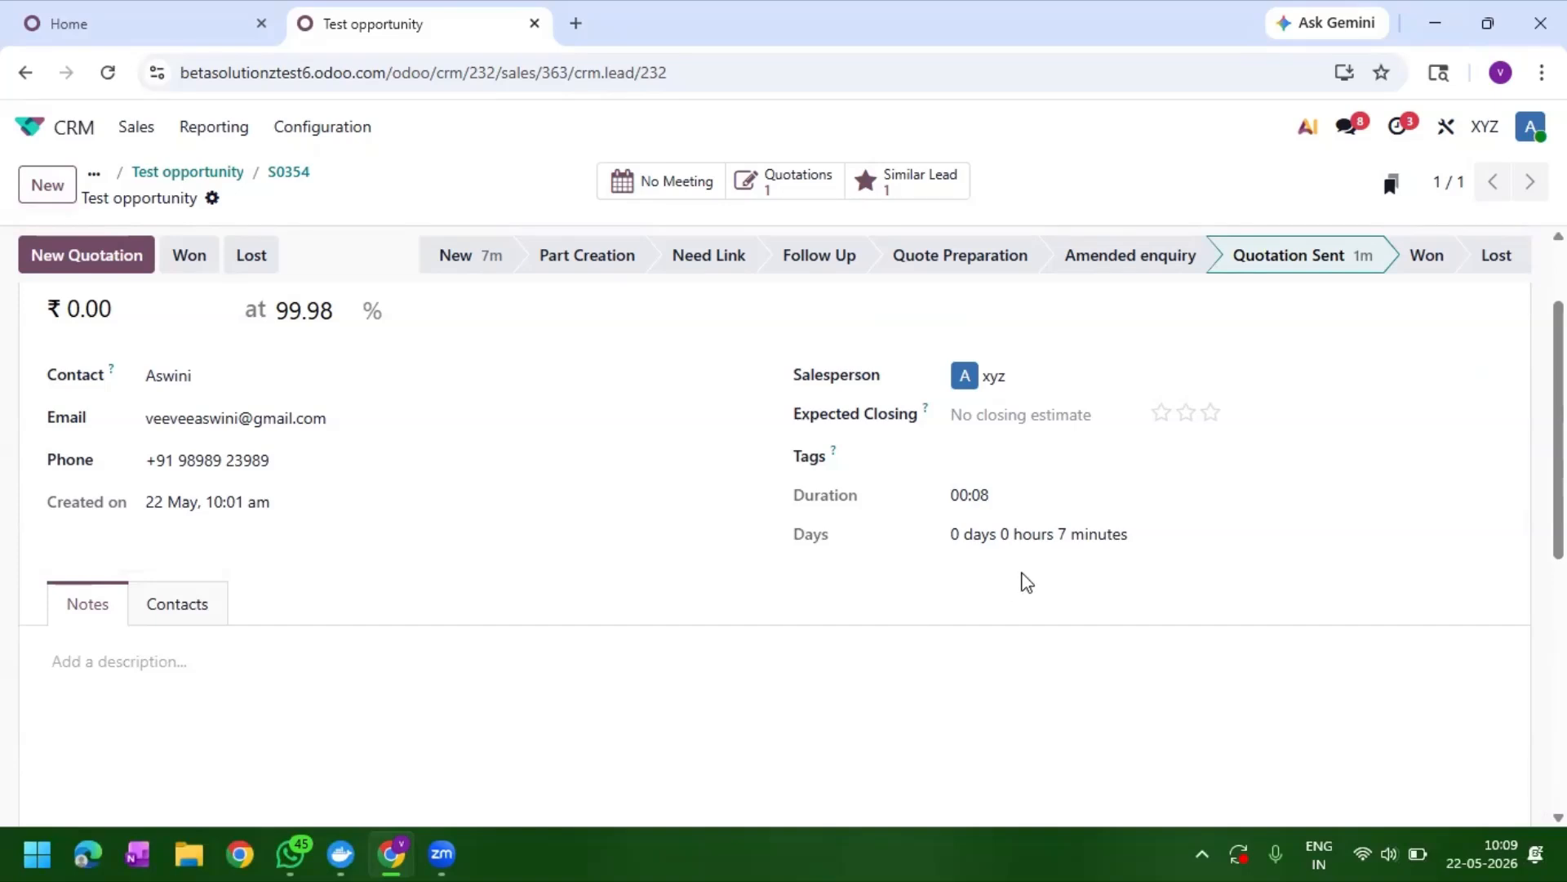
{"action": "scroll", "coordinate": [1025, 581], "scroll_direction": "down", "scroll_amount": 2}
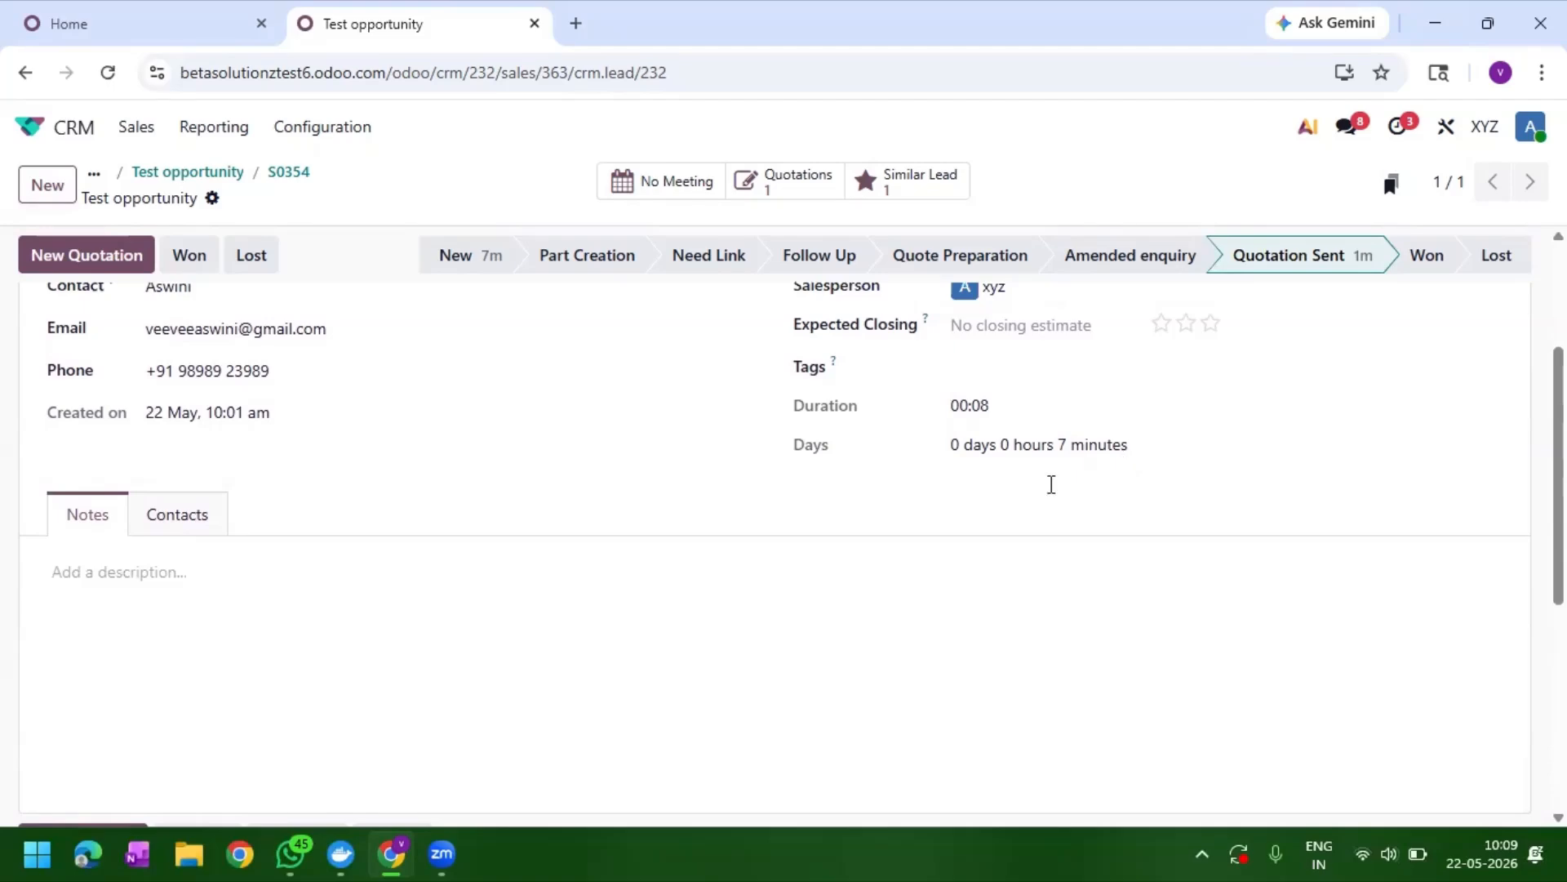
{"action": "scroll", "coordinate": [1051, 489], "scroll_direction": "down", "scroll_amount": 3}
{"action": "scroll", "coordinate": [1050, 488], "scroll_direction": "up", "scroll_amount": 2}
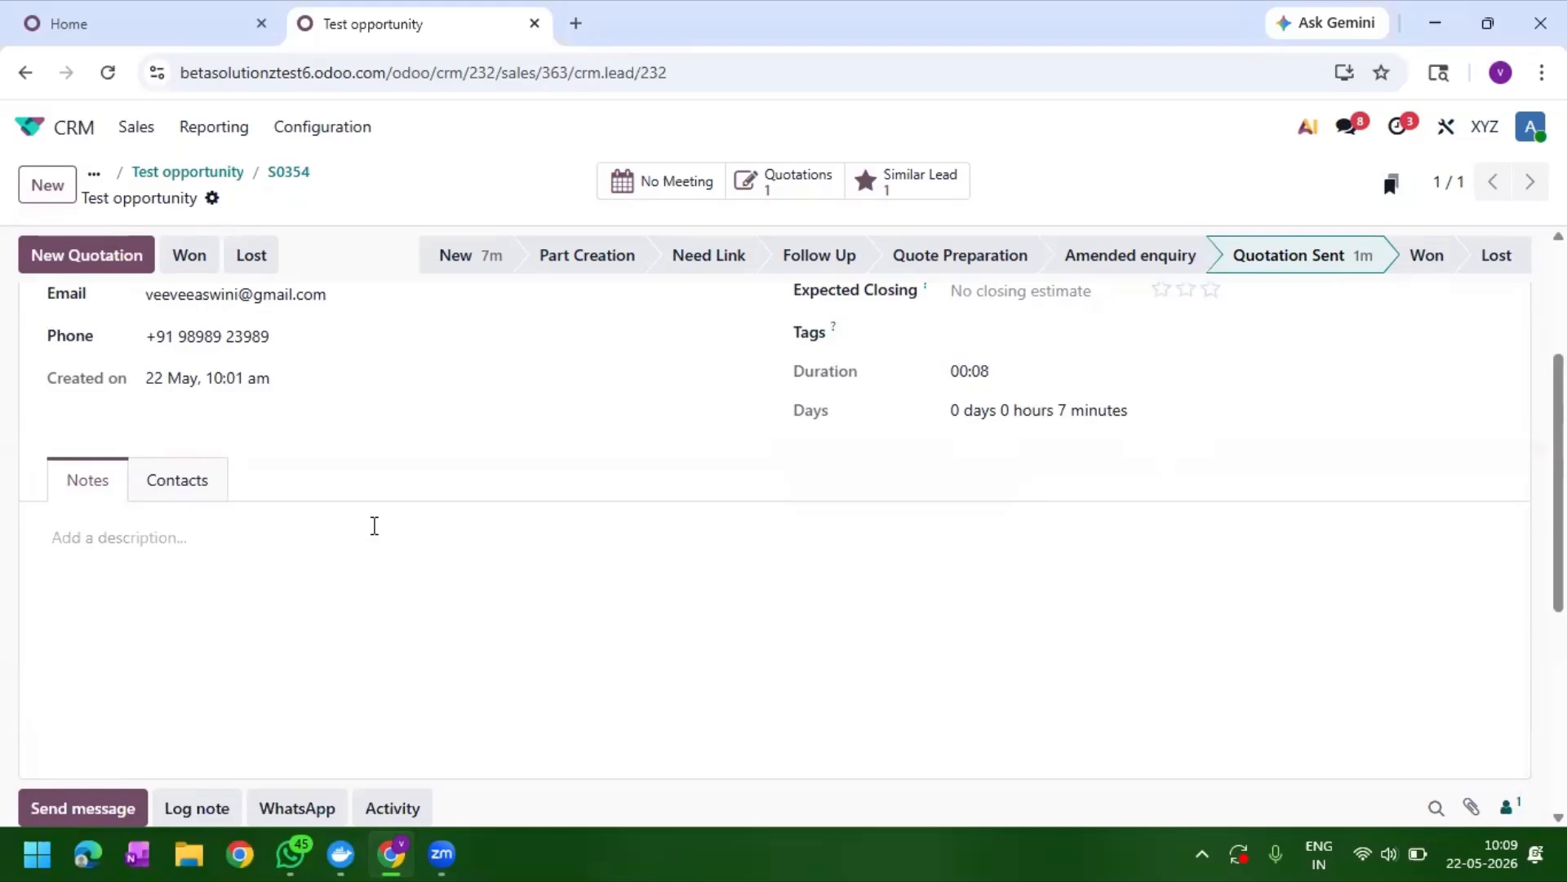
{"action": "scroll", "coordinate": [560, 503], "scroll_direction": "up", "scroll_amount": 2}
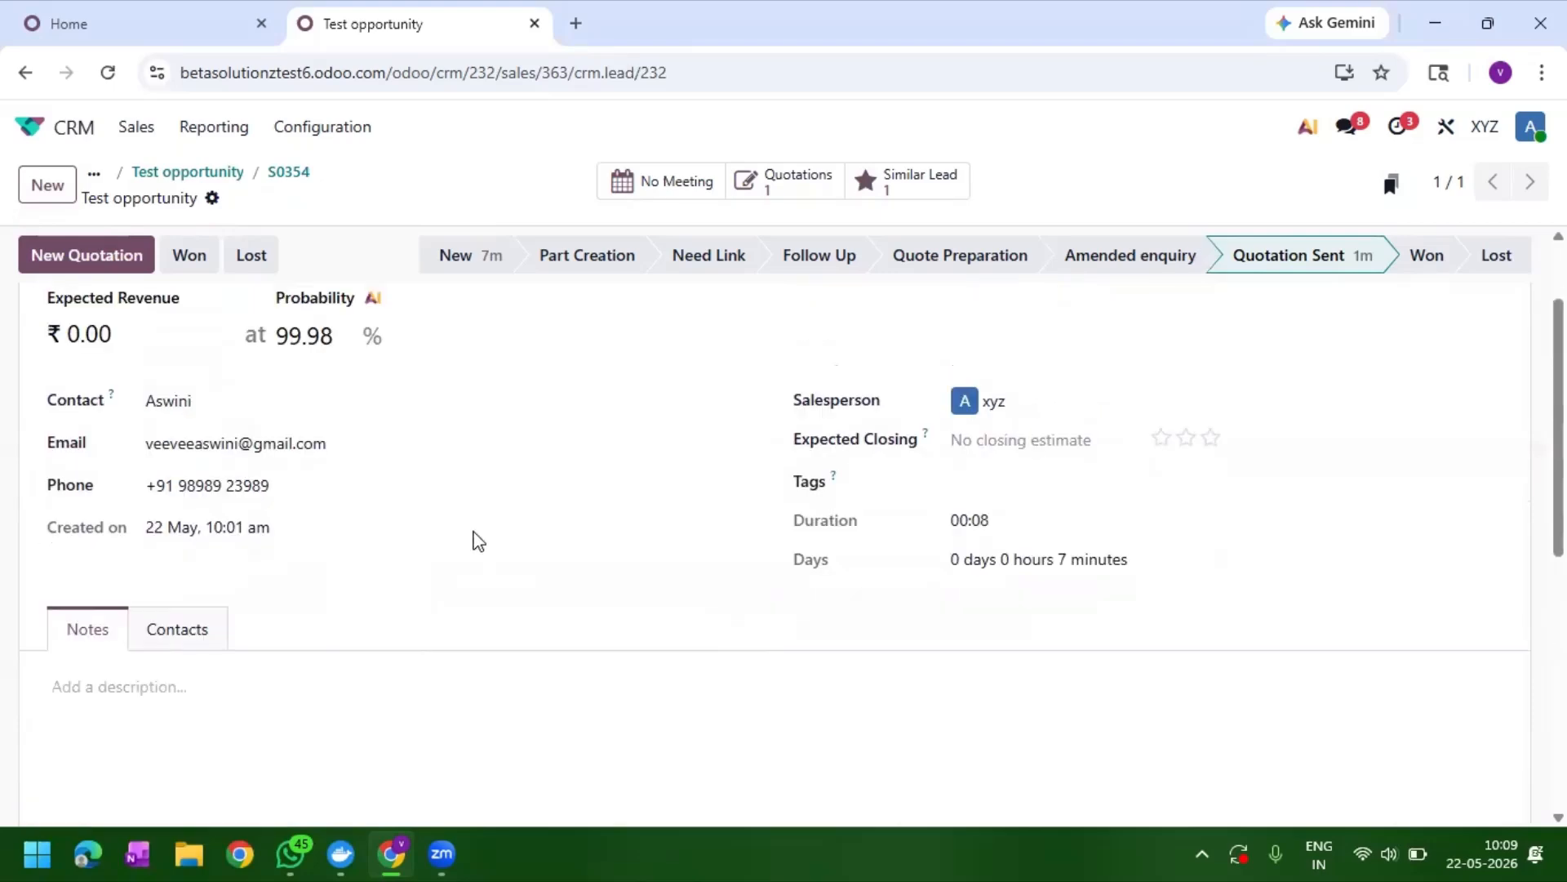
{"action": "scroll", "coordinate": [476, 535], "scroll_direction": "down", "scroll_amount": 7}
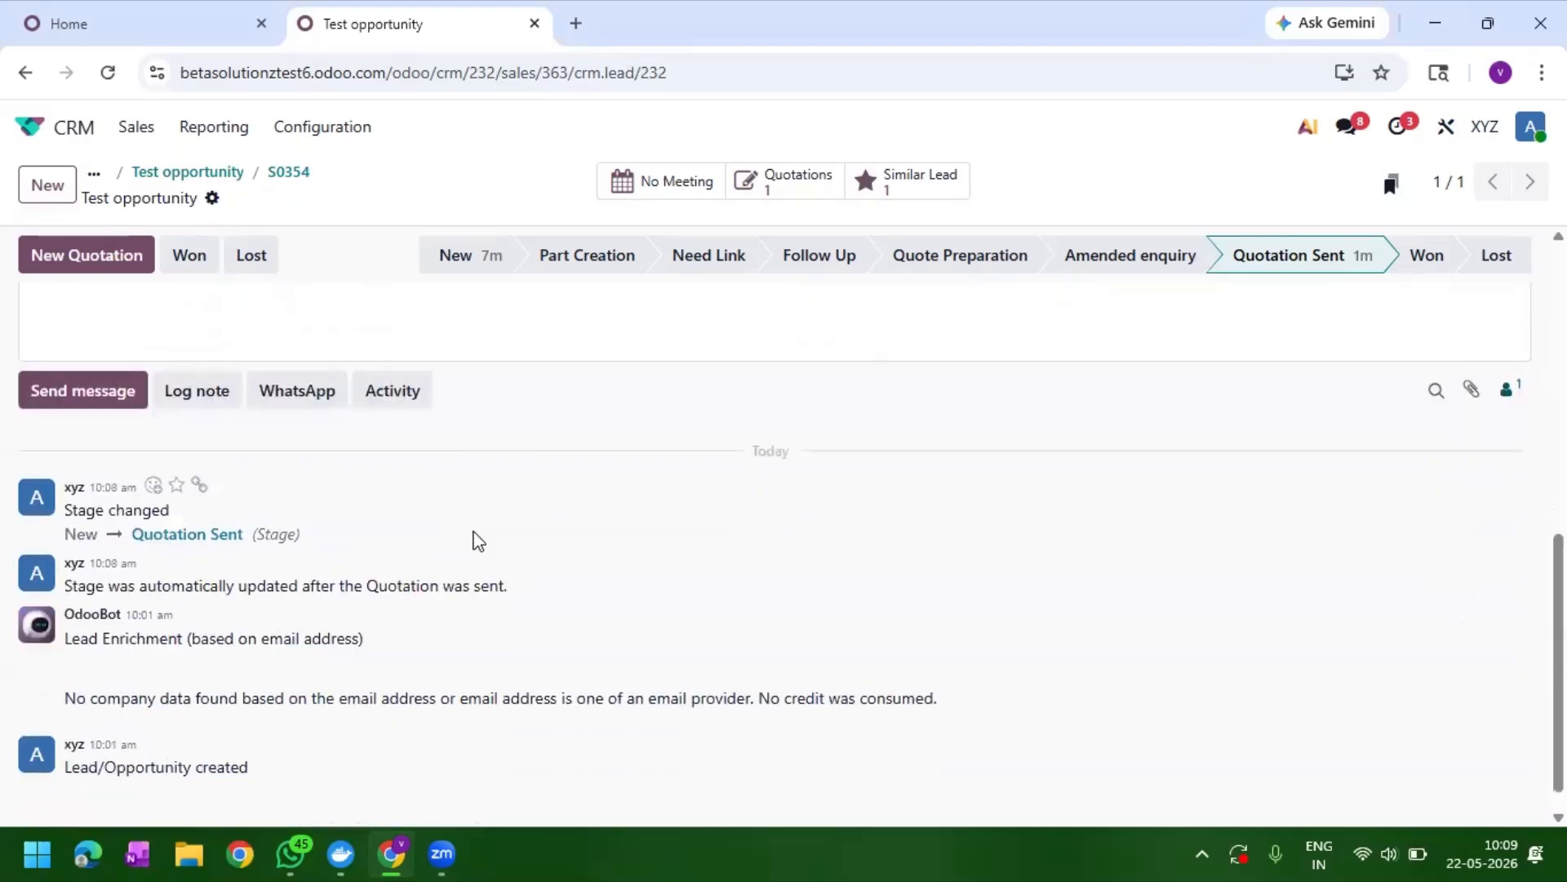
{"action": "scroll", "coordinate": [478, 541], "scroll_direction": "up", "scroll_amount": 3}
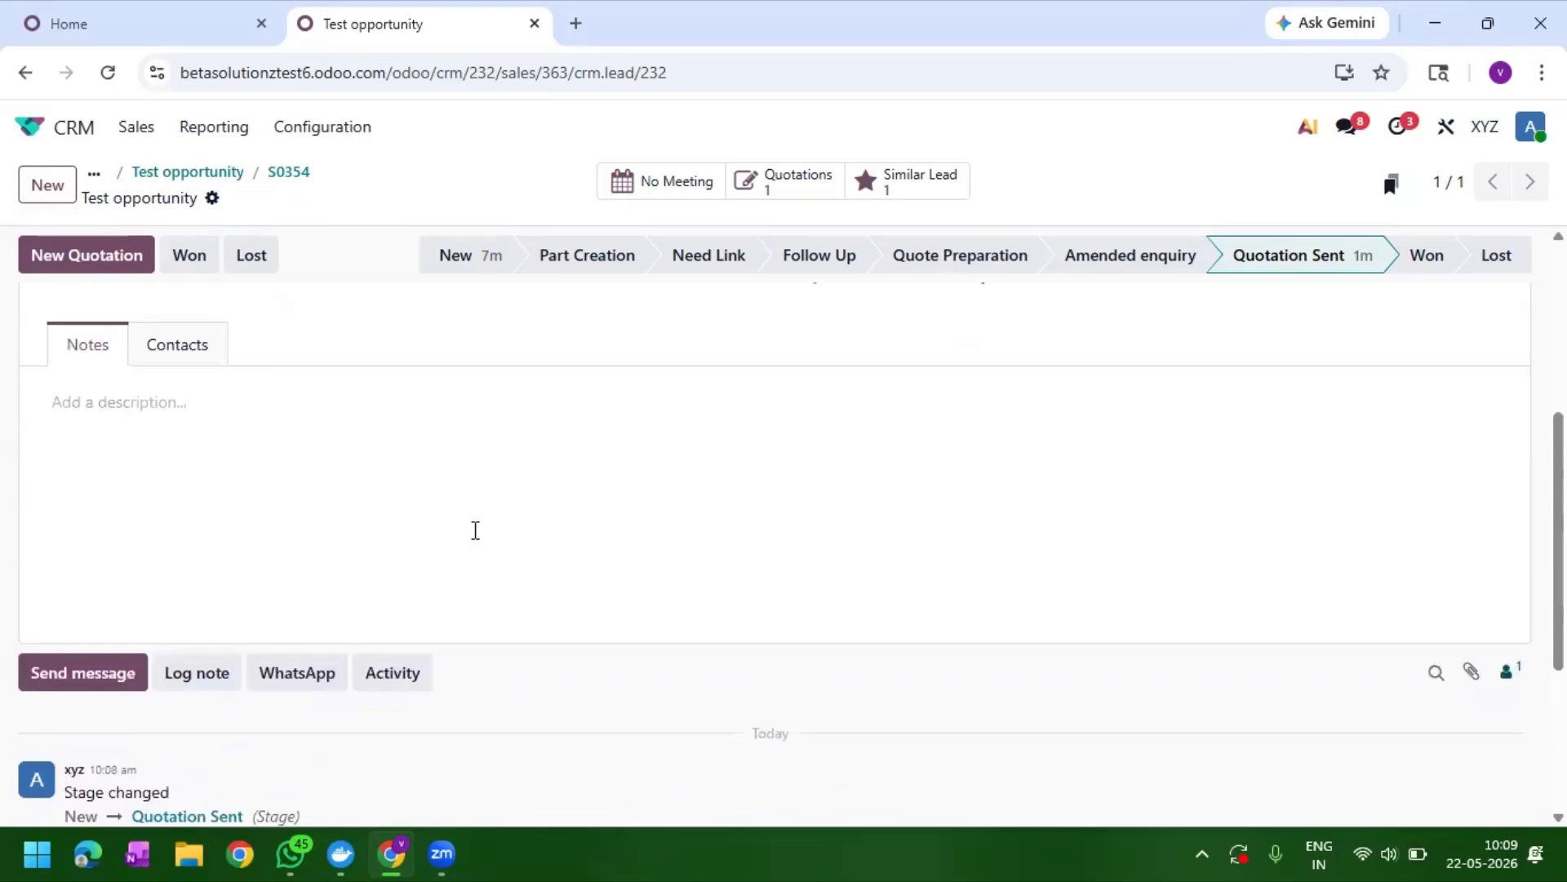
{"action": "scroll", "coordinate": [476, 534], "scroll_direction": "up", "scroll_amount": 2}
{"action": "scroll", "coordinate": [478, 541], "scroll_direction": "down", "scroll_amount": 5}
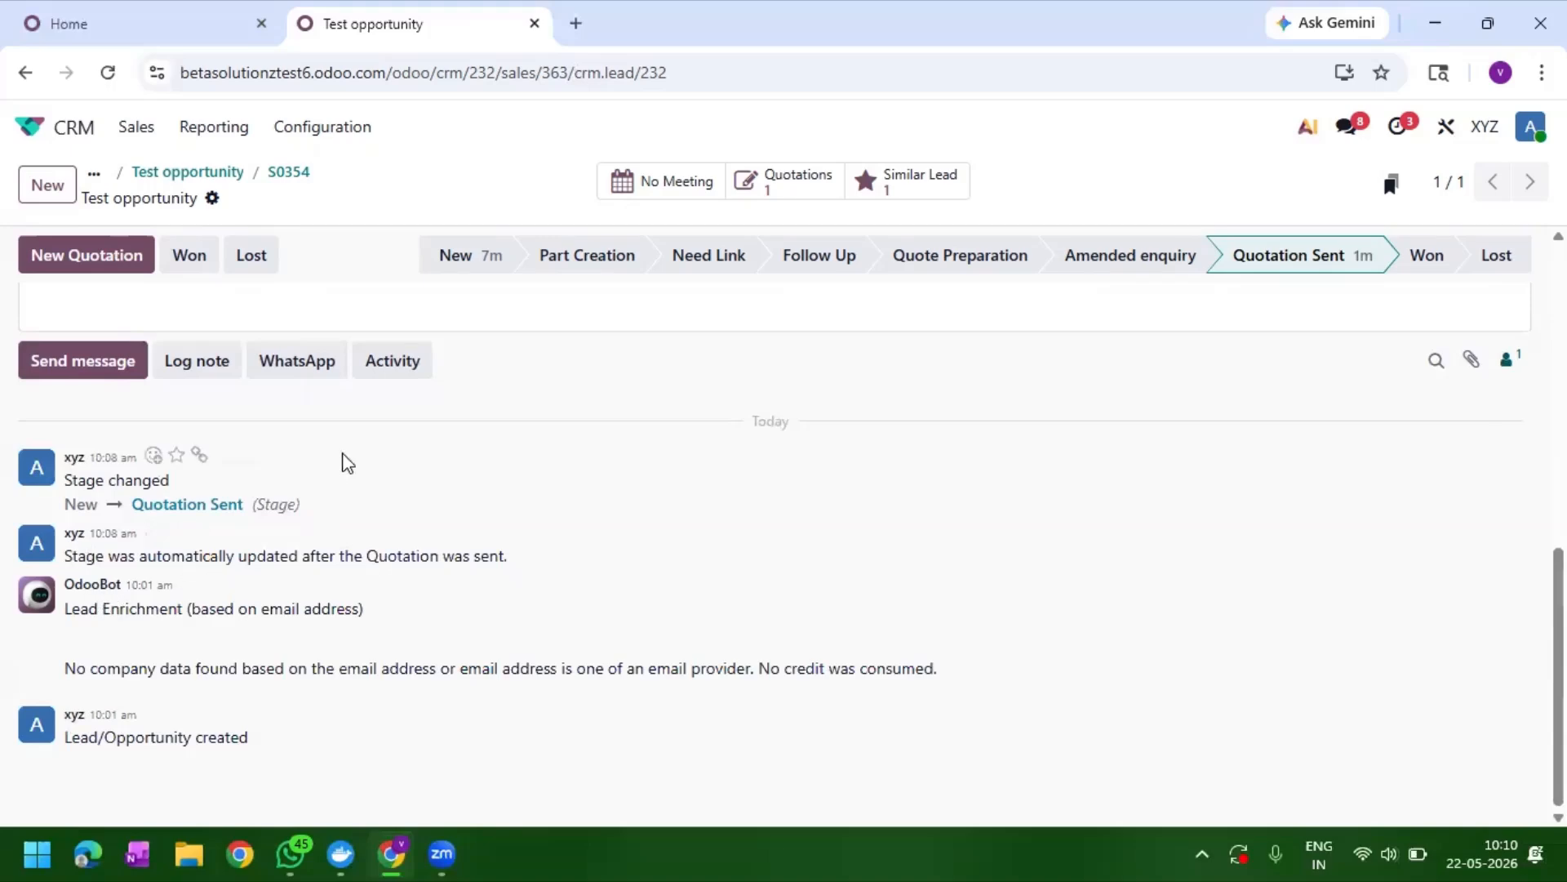
{"action": "scroll", "coordinate": [342, 458], "scroll_direction": "up", "scroll_amount": 8}
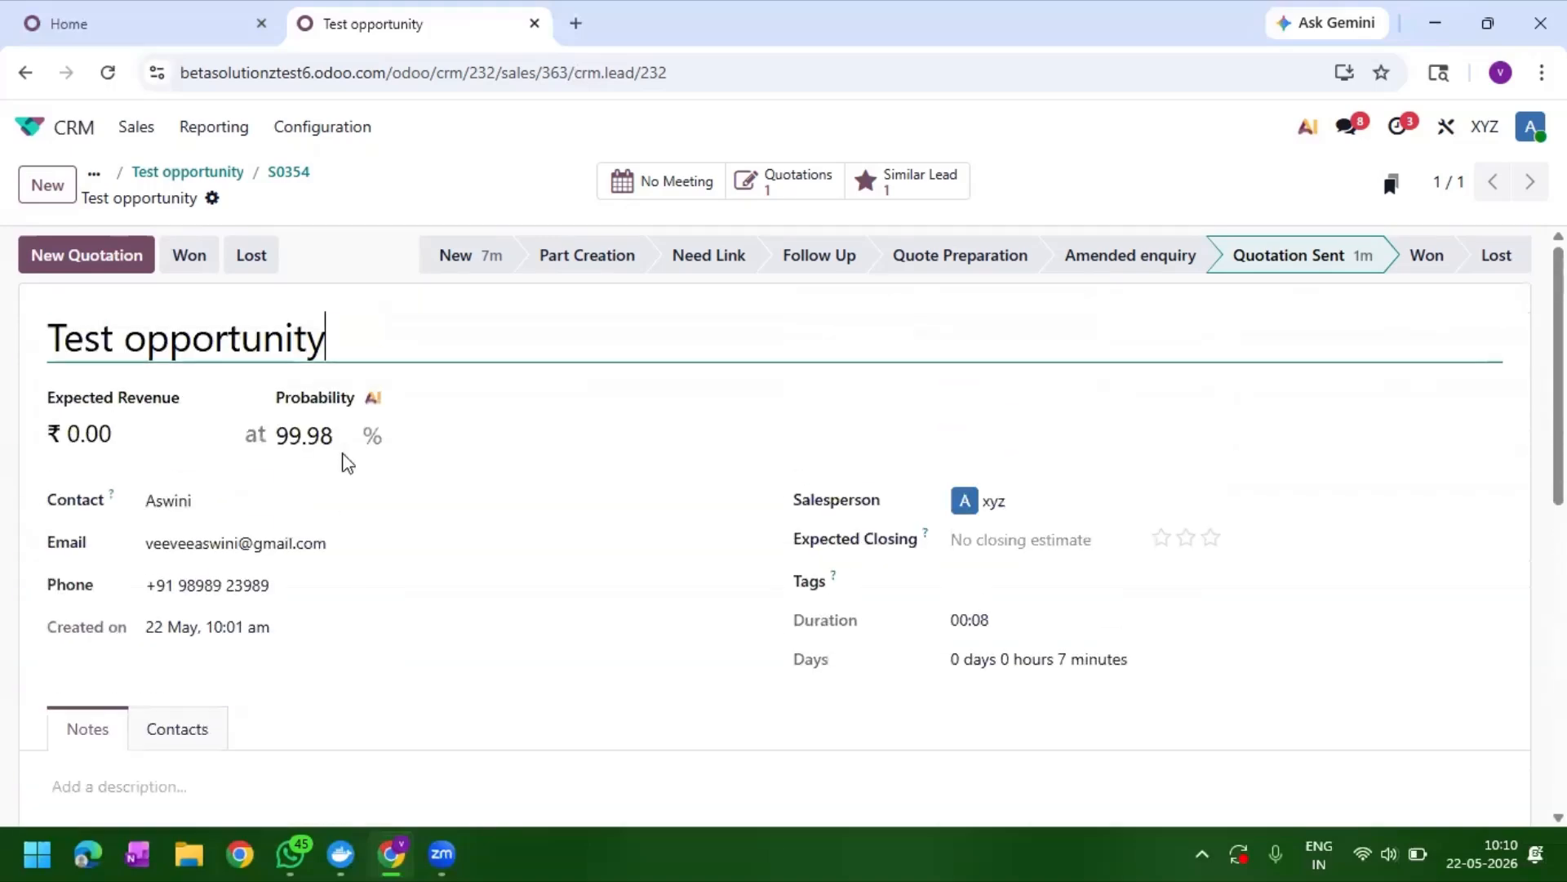
{"action": "scroll", "coordinate": [347, 462], "scroll_direction": "down", "scroll_amount": 8}
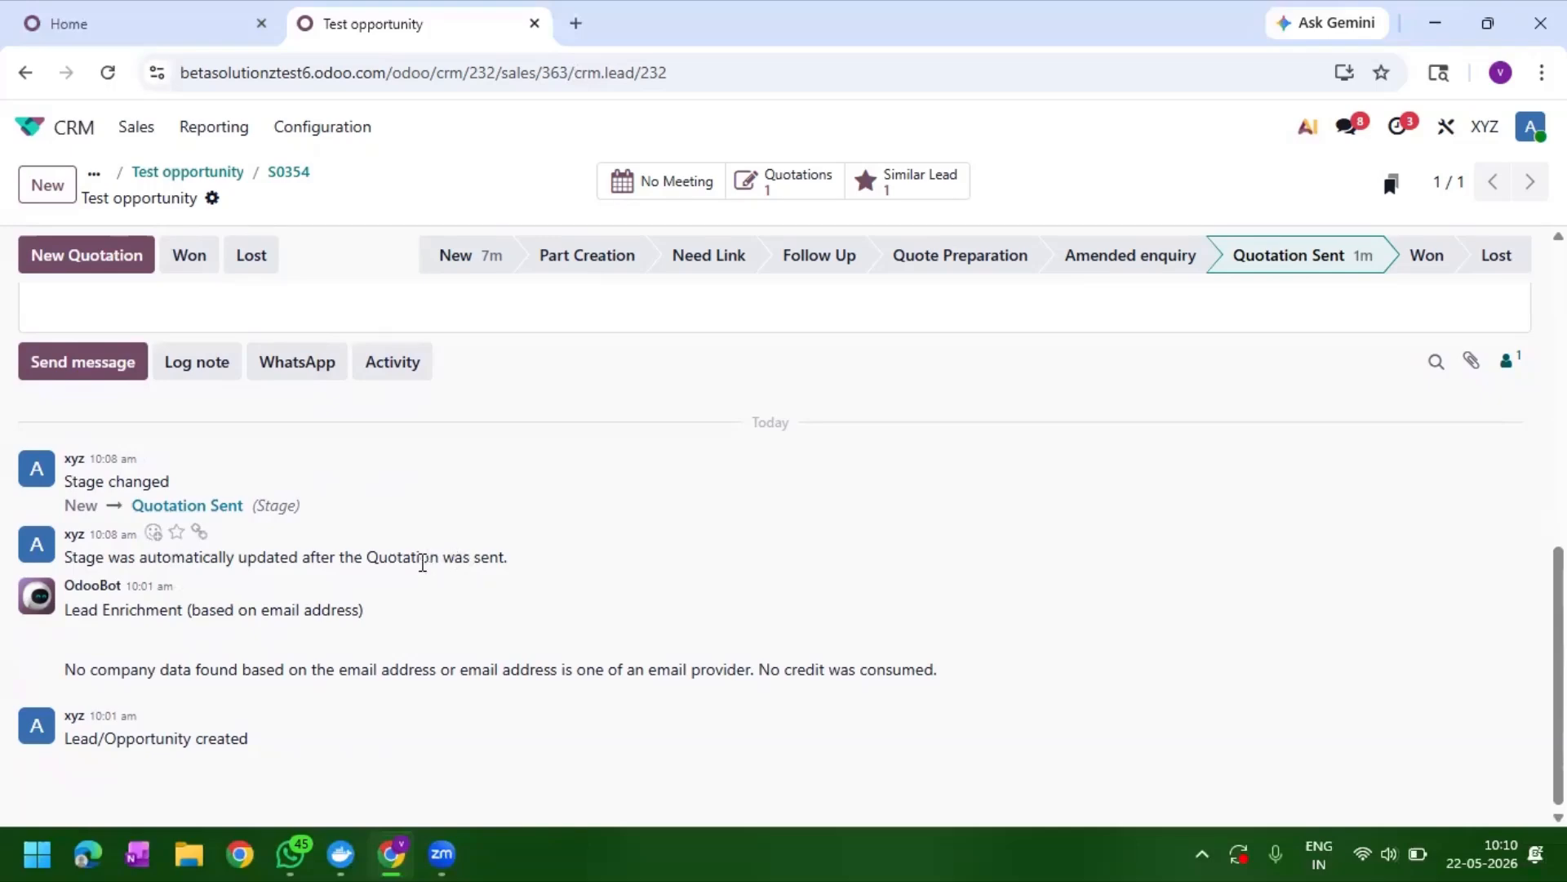
{"action": "scroll", "coordinate": [422, 563], "scroll_direction": "up", "scroll_amount": 1}
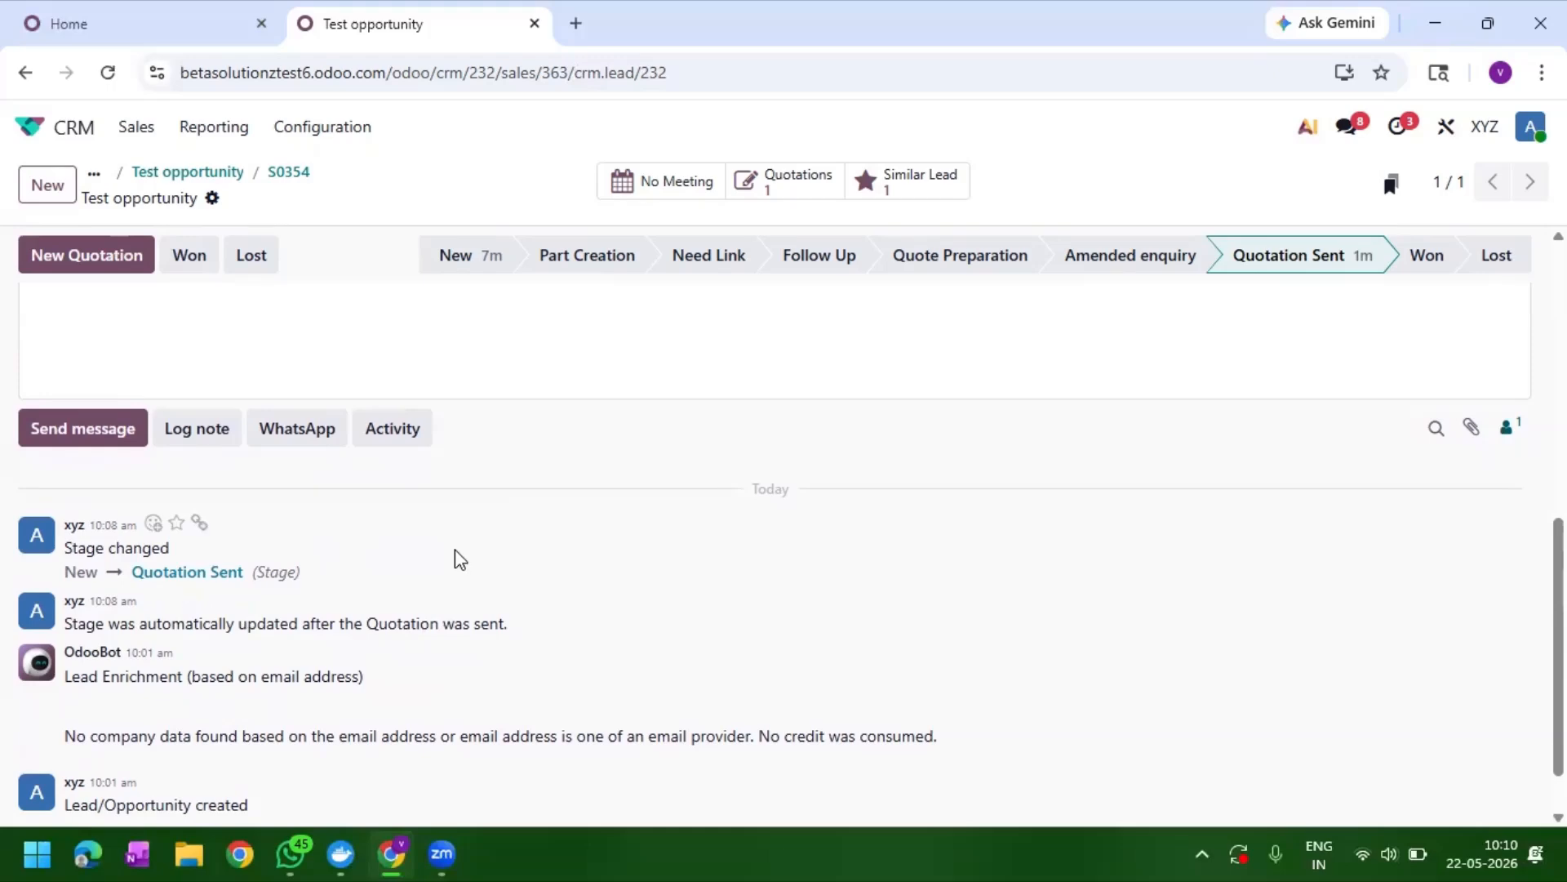
{"action": "scroll", "coordinate": [457, 551], "scroll_direction": "up", "scroll_amount": 3}
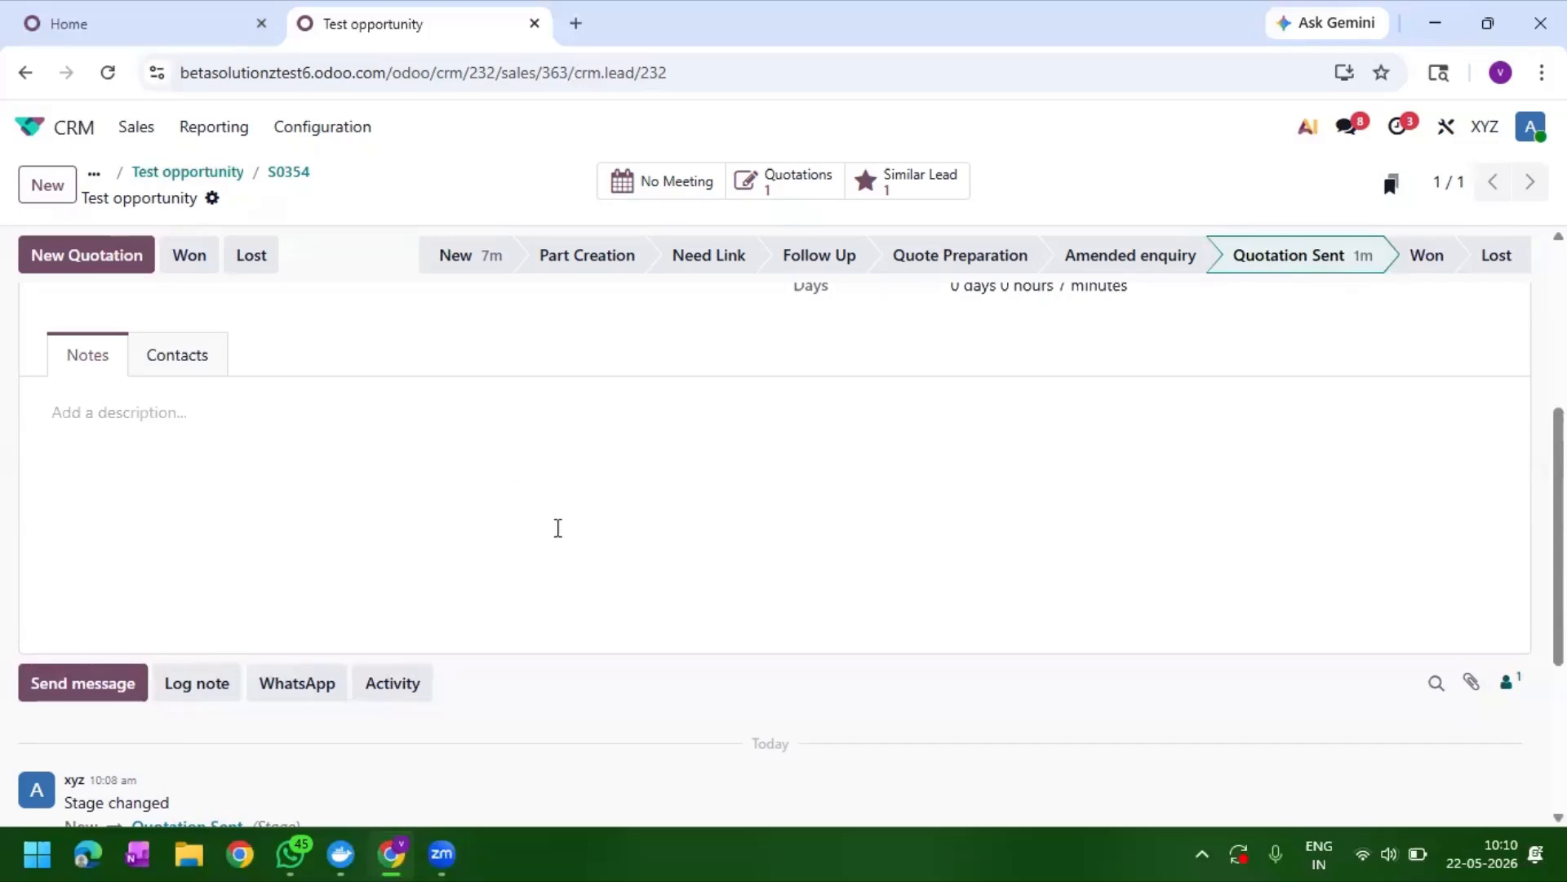
{"action": "scroll", "coordinate": [409, 478], "scroll_direction": "up", "scroll_amount": 5}
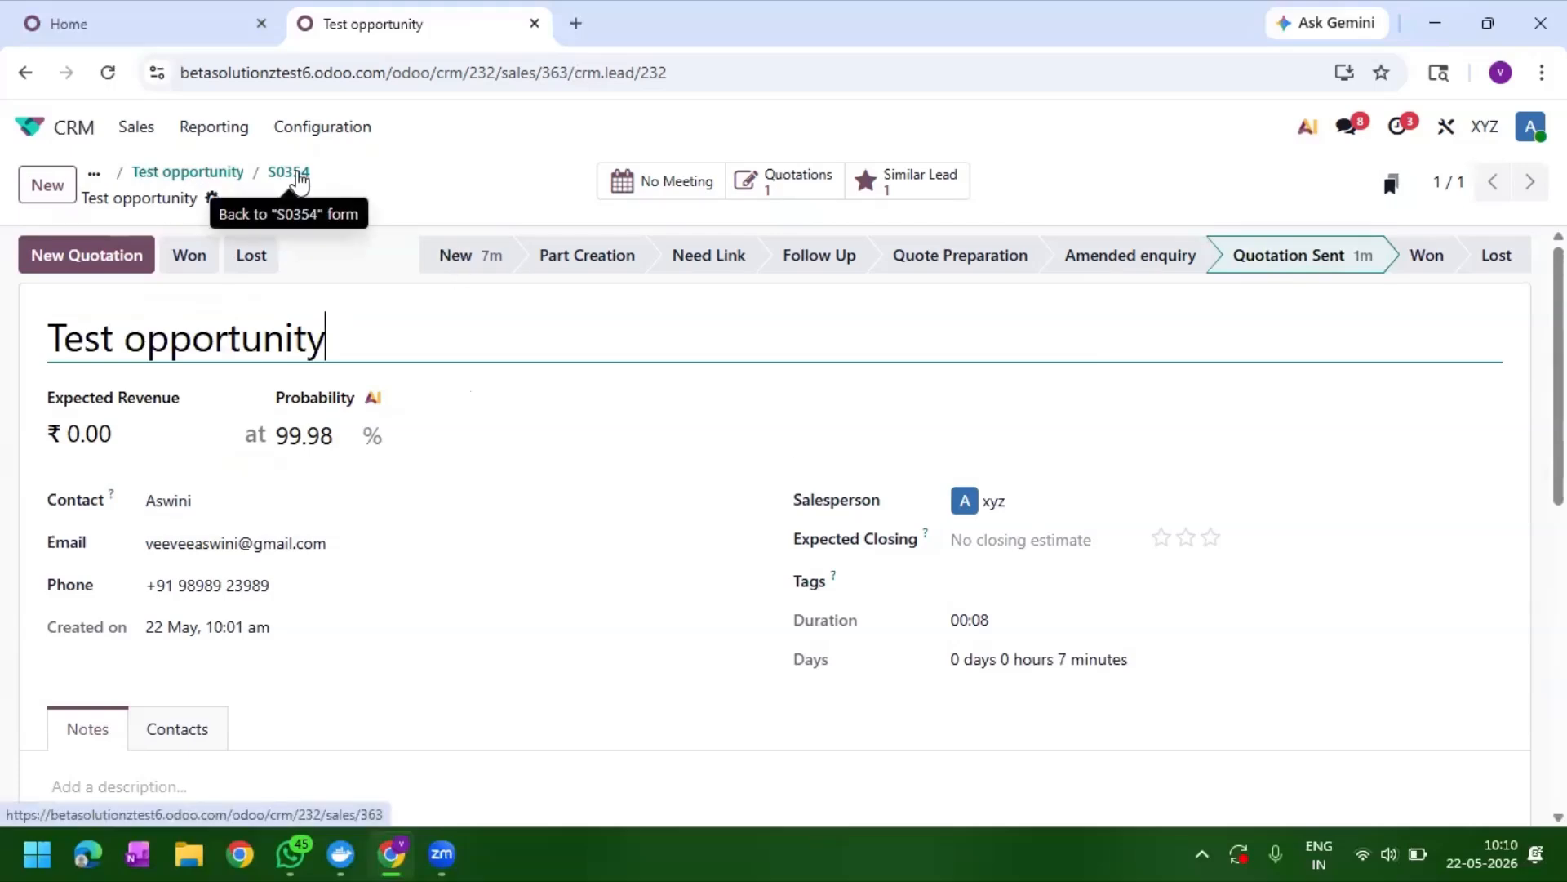
{"action": "scroll", "coordinate": [412, 323], "scroll_direction": "up", "scroll_amount": 5}
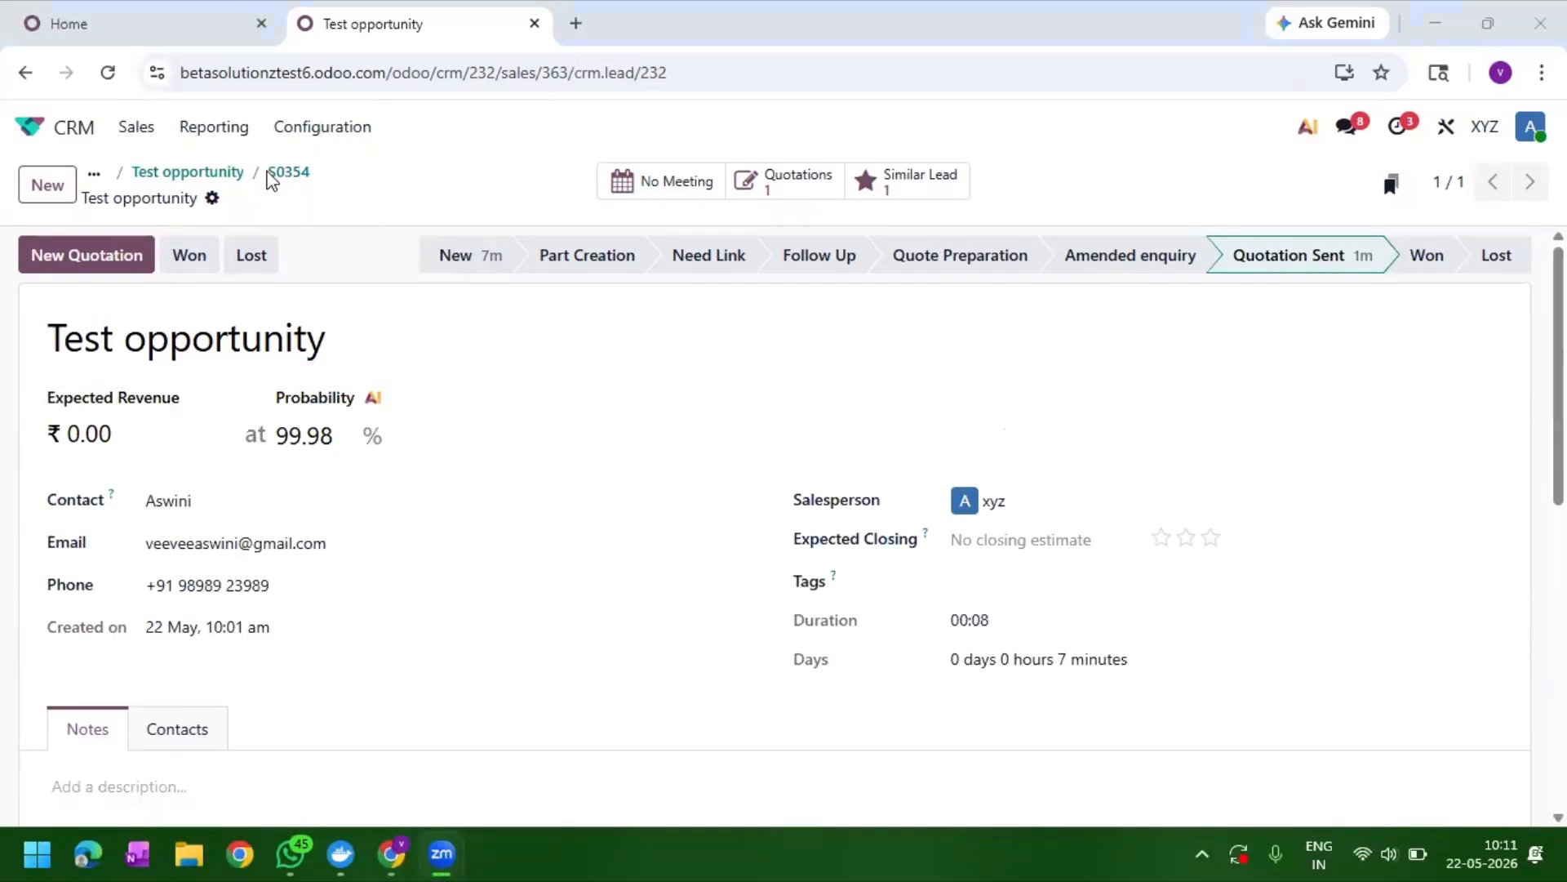
Step: Leave the linked record, return to Test opportunity from the pipeline and check its creation date
{"action": "left_click", "coordinate": [288, 171]}
{"action": "left_click", "coordinate": [275, 171]}
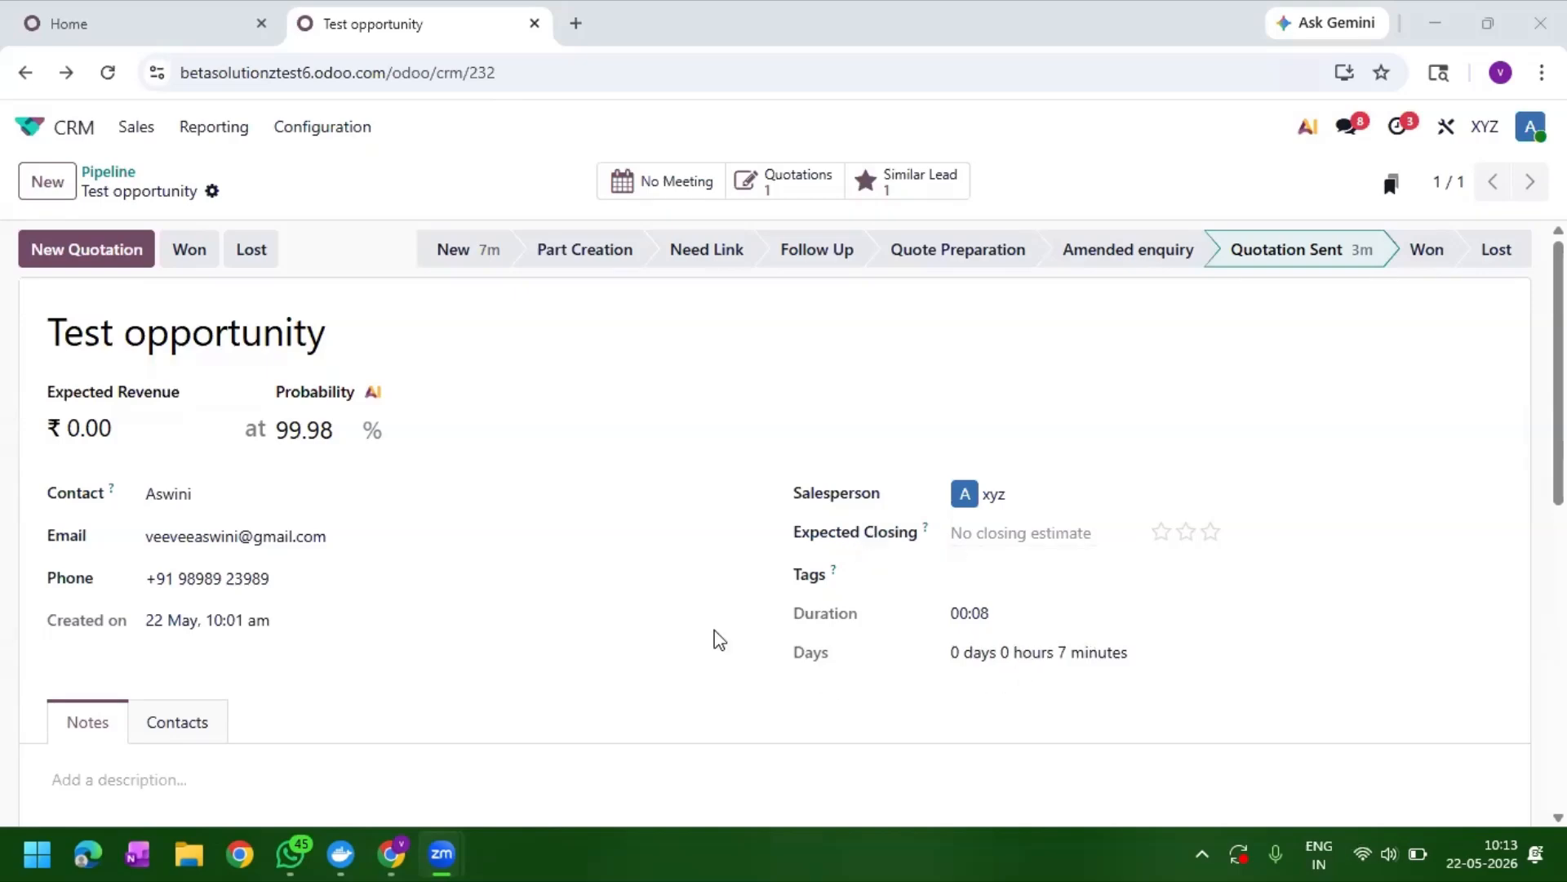
{"action": "mouse_move", "coordinate": [237, 589]}
{"action": "left_click_drag", "start_coordinate": [213, 620], "coordinate": [354, 591]}
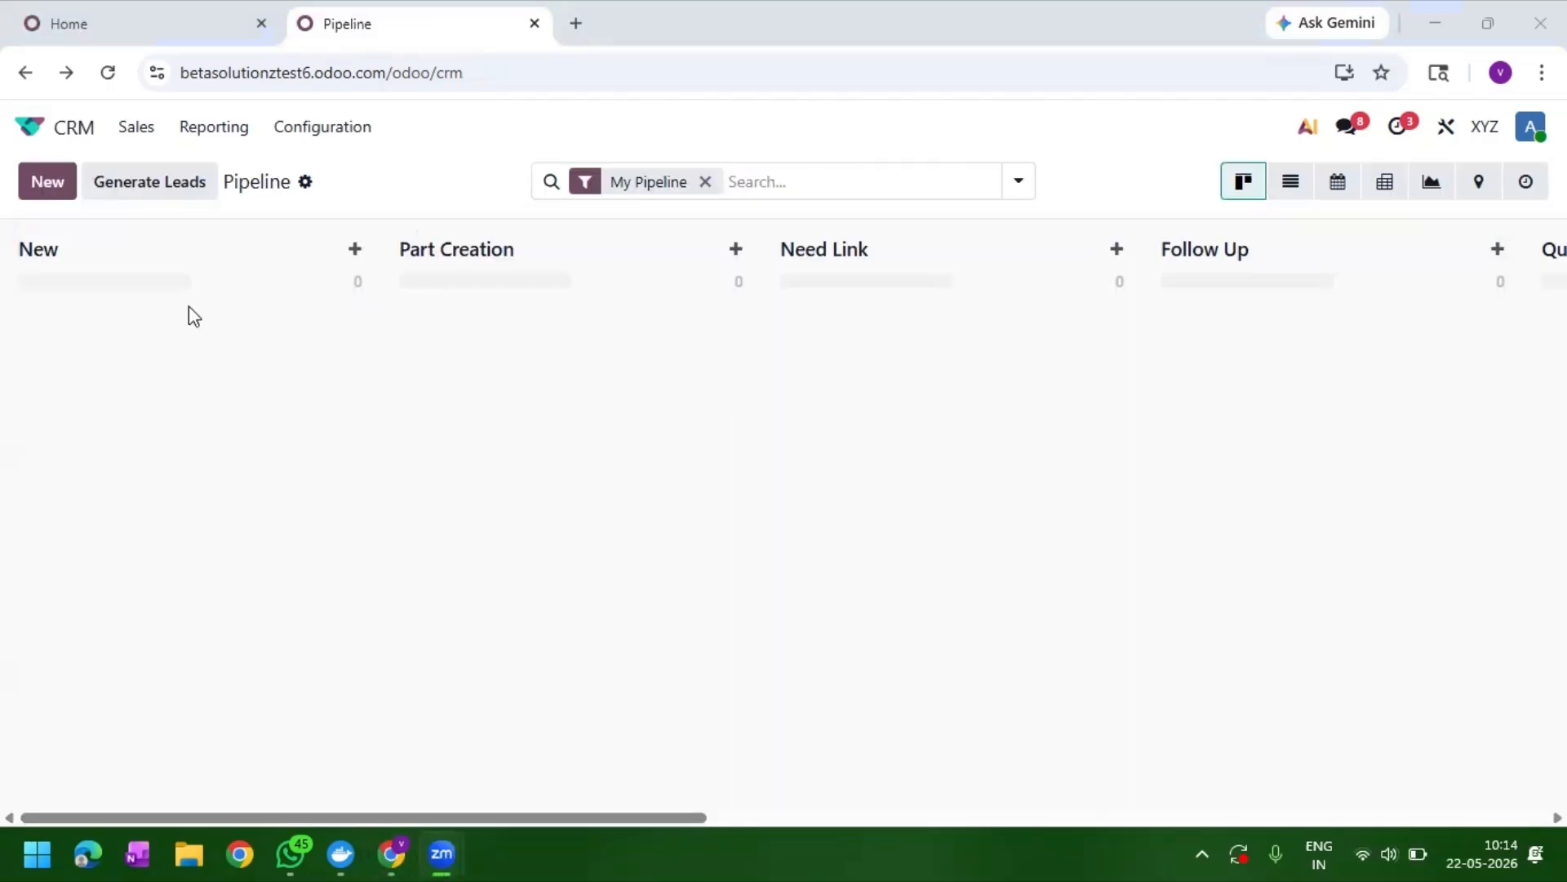
Step: Add an opportunity named test2 to the New stage of the pipeline and close the entry form
{"action": "left_click", "coordinate": [32, 198]}
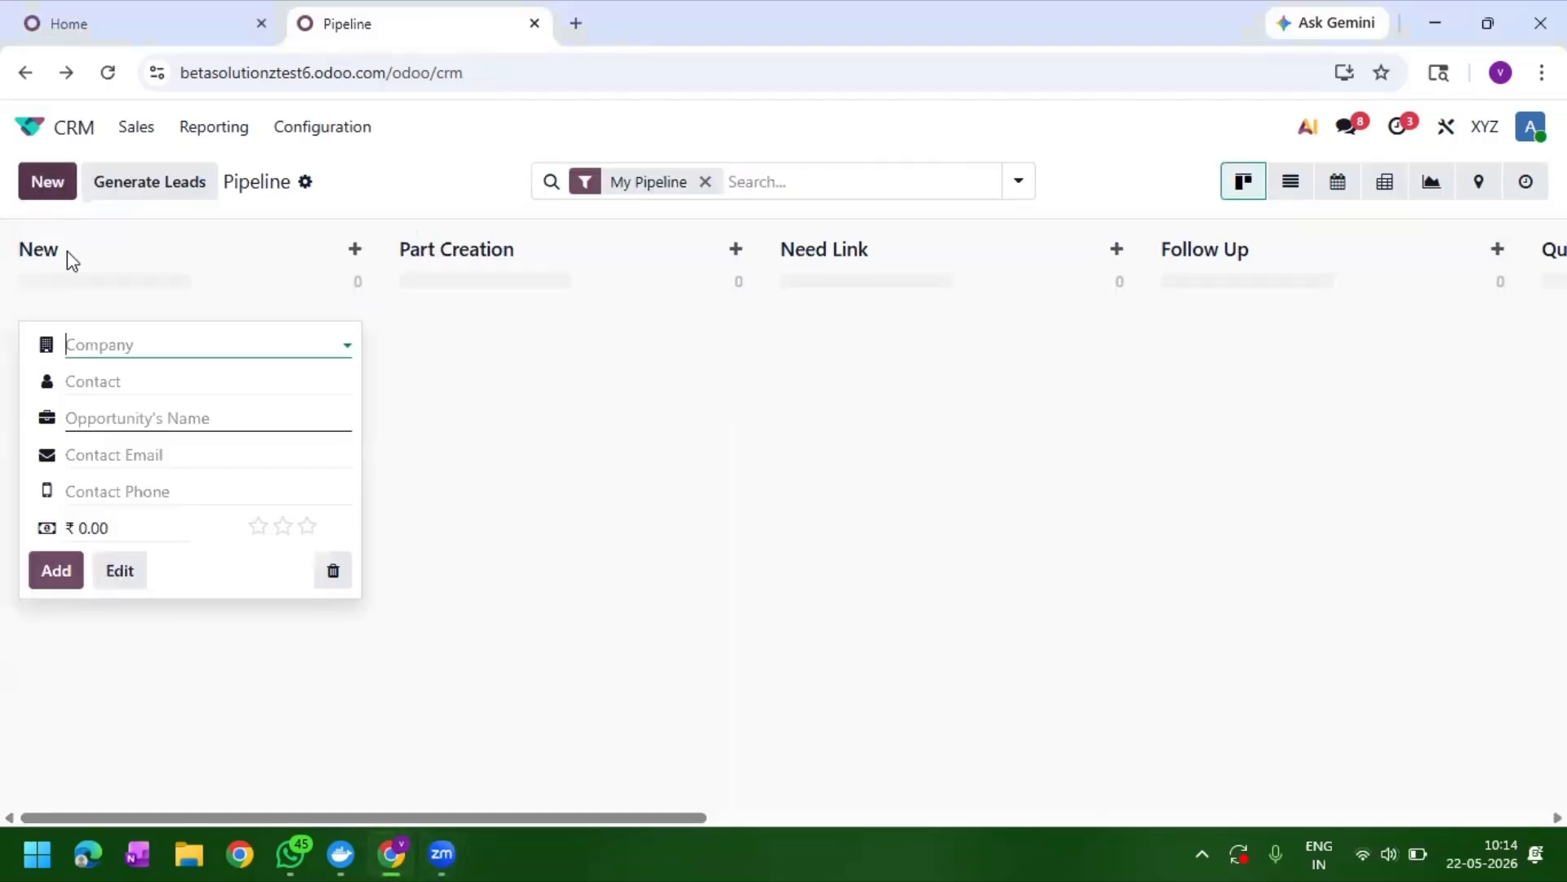
{"action": "left_click", "coordinate": [126, 416]}
{"action": "type", "text": "test2"}
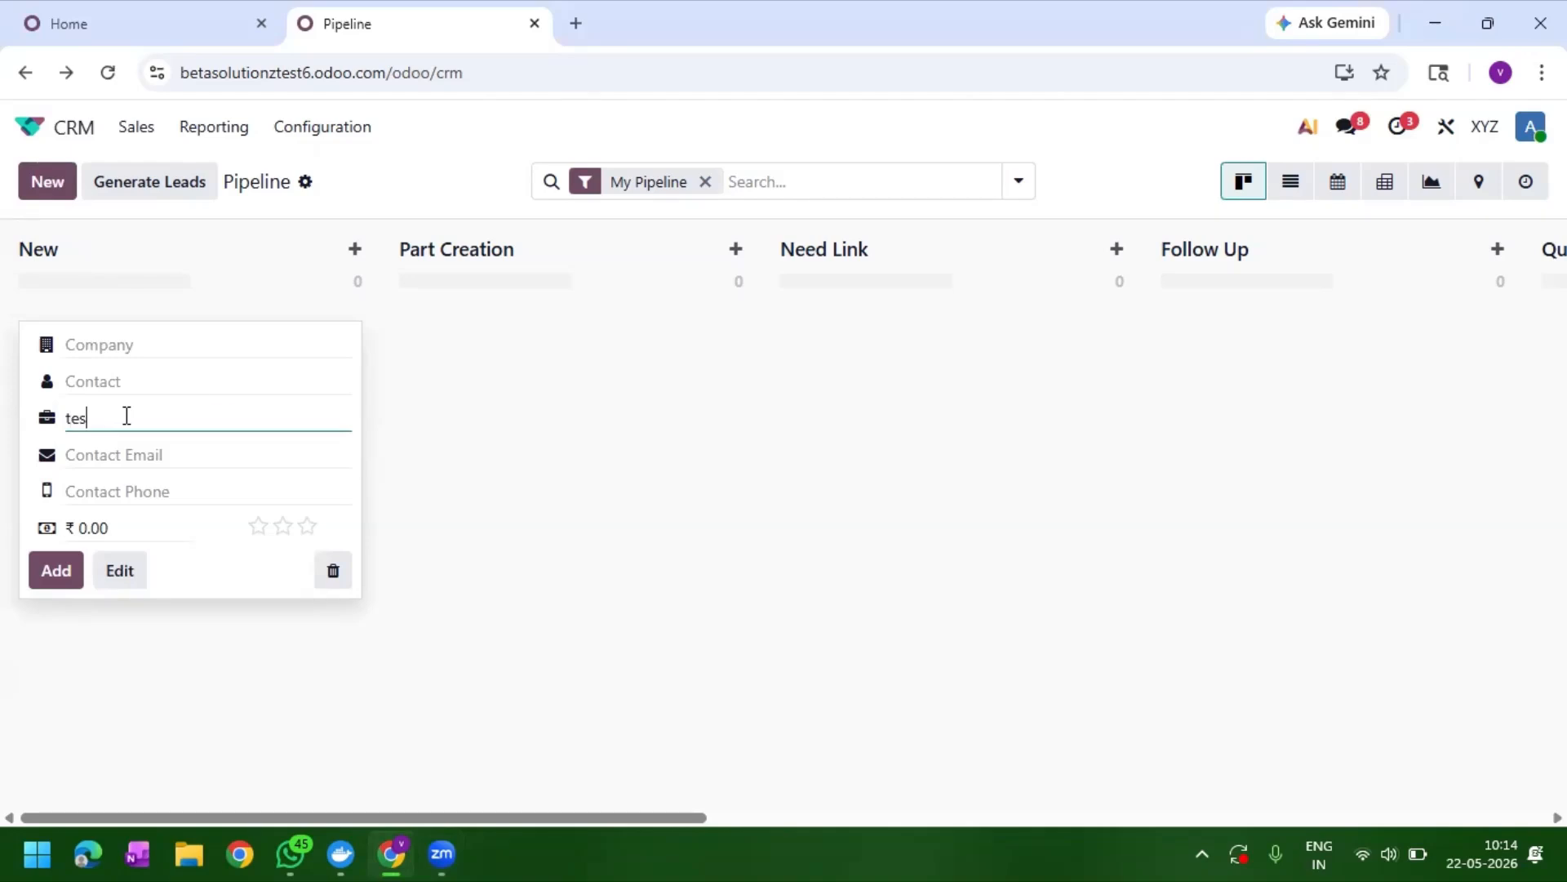
{"action": "left_click", "coordinate": [57, 569]}
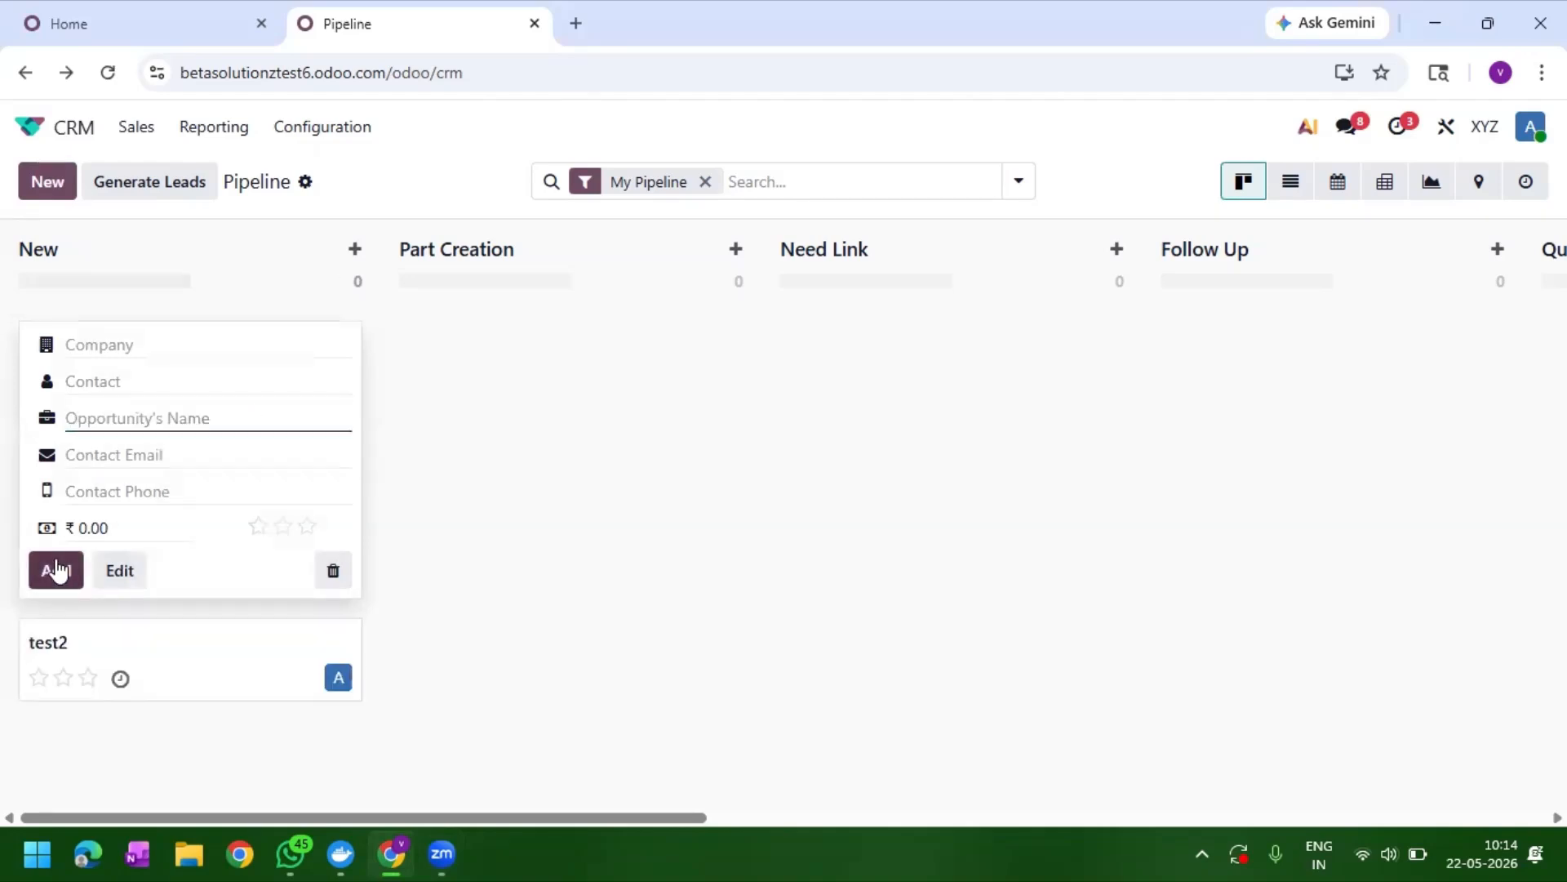
{"action": "left_click", "coordinate": [567, 526]}
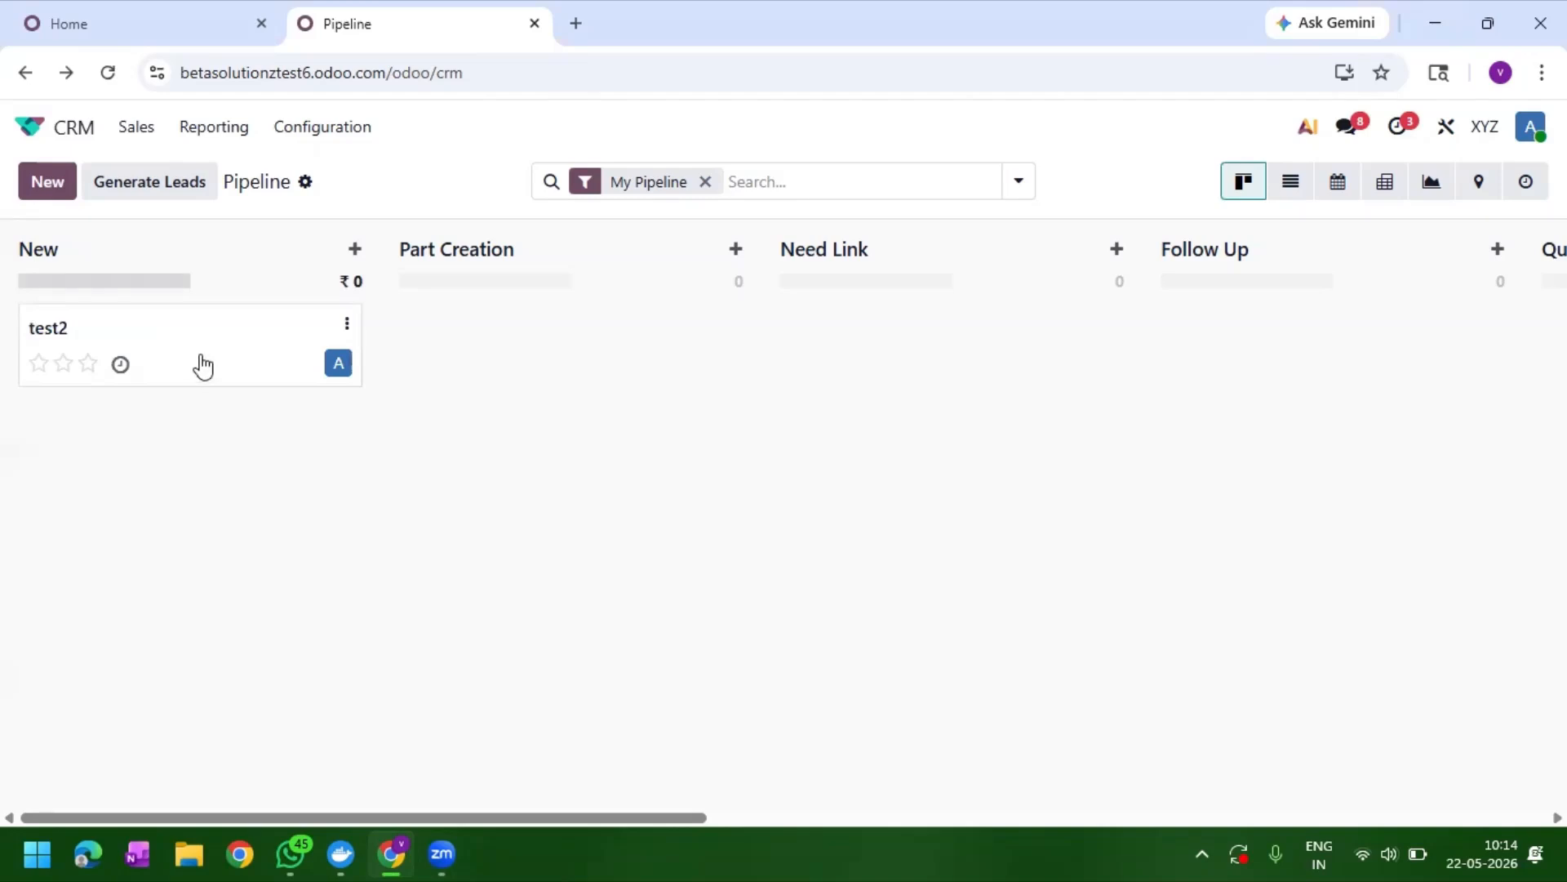
Step: Move the test2 opportunity from New to the Quotation Sent stage and check its activity log, Duration and Days fields
{"action": "left_click_drag", "start_coordinate": [203, 364], "coordinate": [1123, 470]}
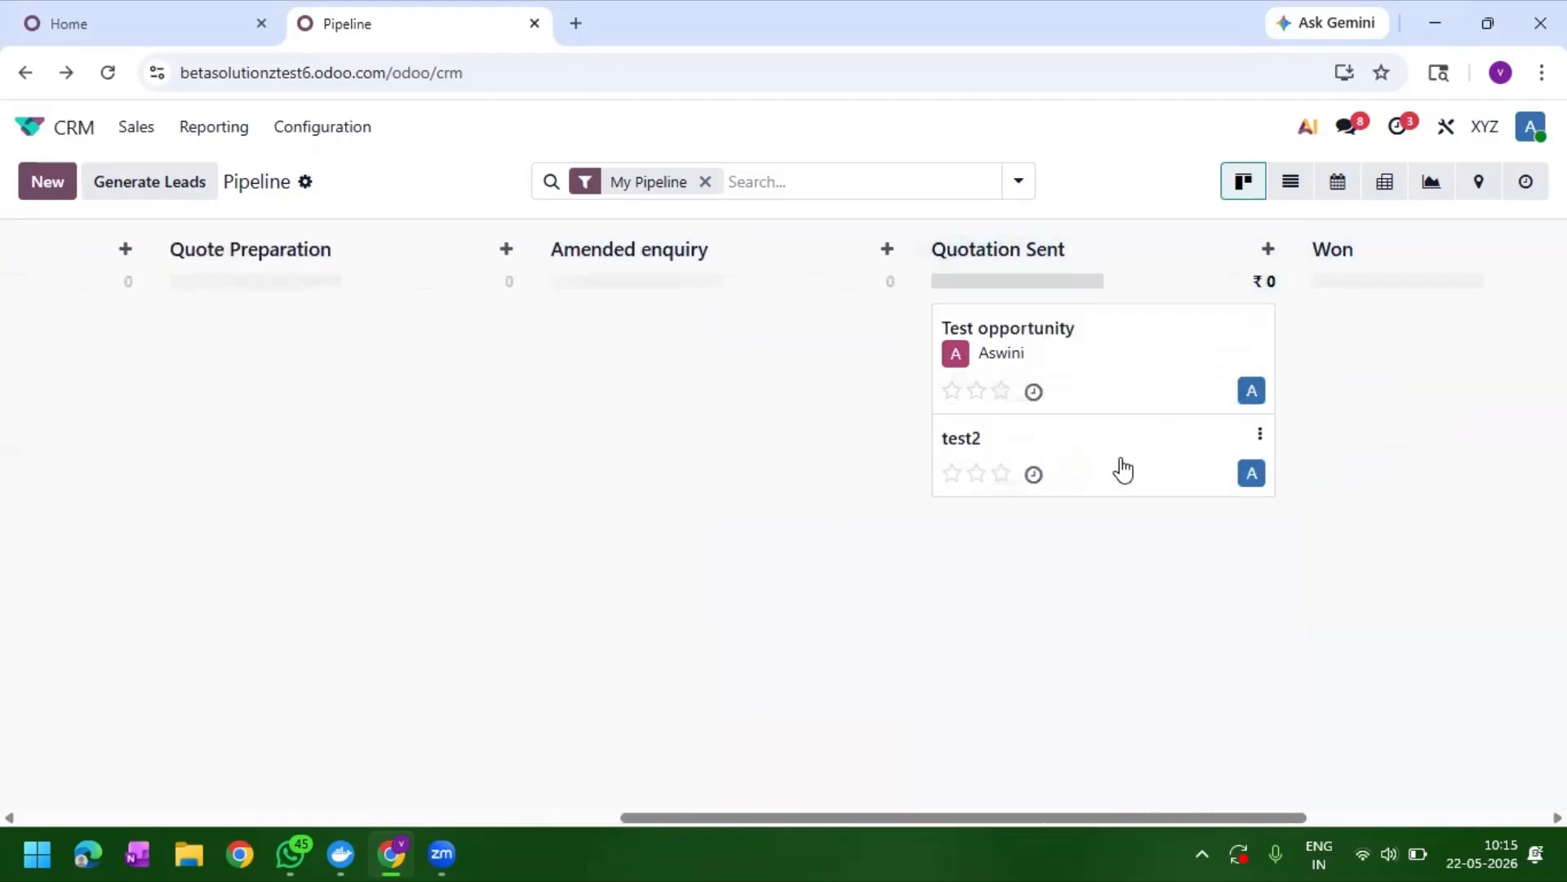
{"action": "left_click", "coordinate": [1124, 471]}
{"action": "scroll", "coordinate": [619, 577], "scroll_direction": "down", "scroll_amount": 5}
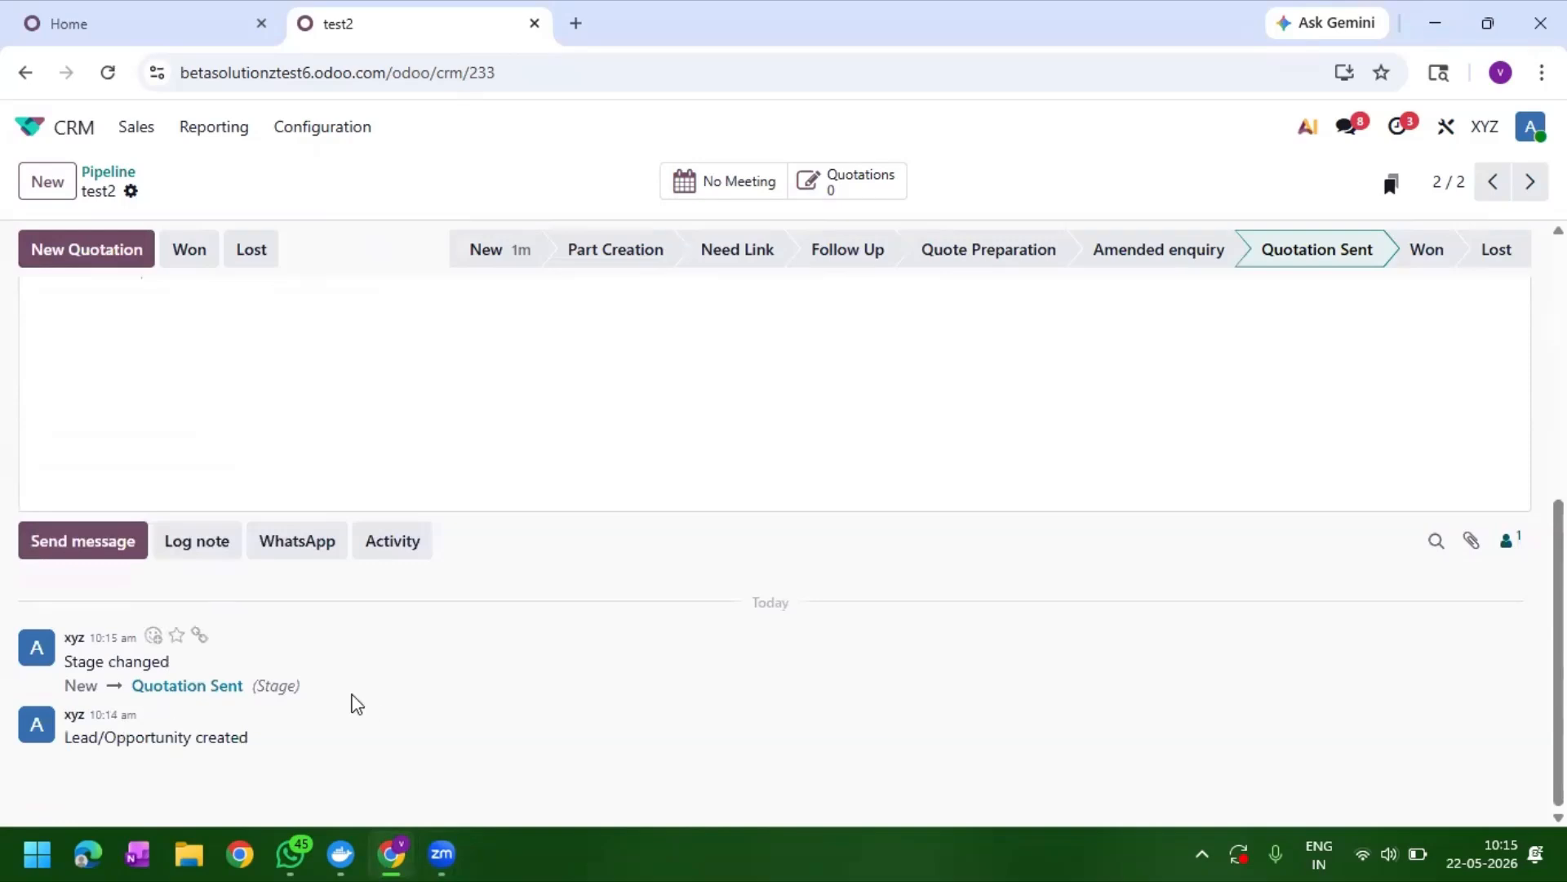
{"action": "scroll", "coordinate": [460, 568], "scroll_direction": "up", "scroll_amount": 2}
{"action": "scroll", "coordinate": [459, 563], "scroll_direction": "down", "scroll_amount": 2}
{"action": "scroll", "coordinate": [459, 564], "scroll_direction": "up", "scroll_amount": 6}
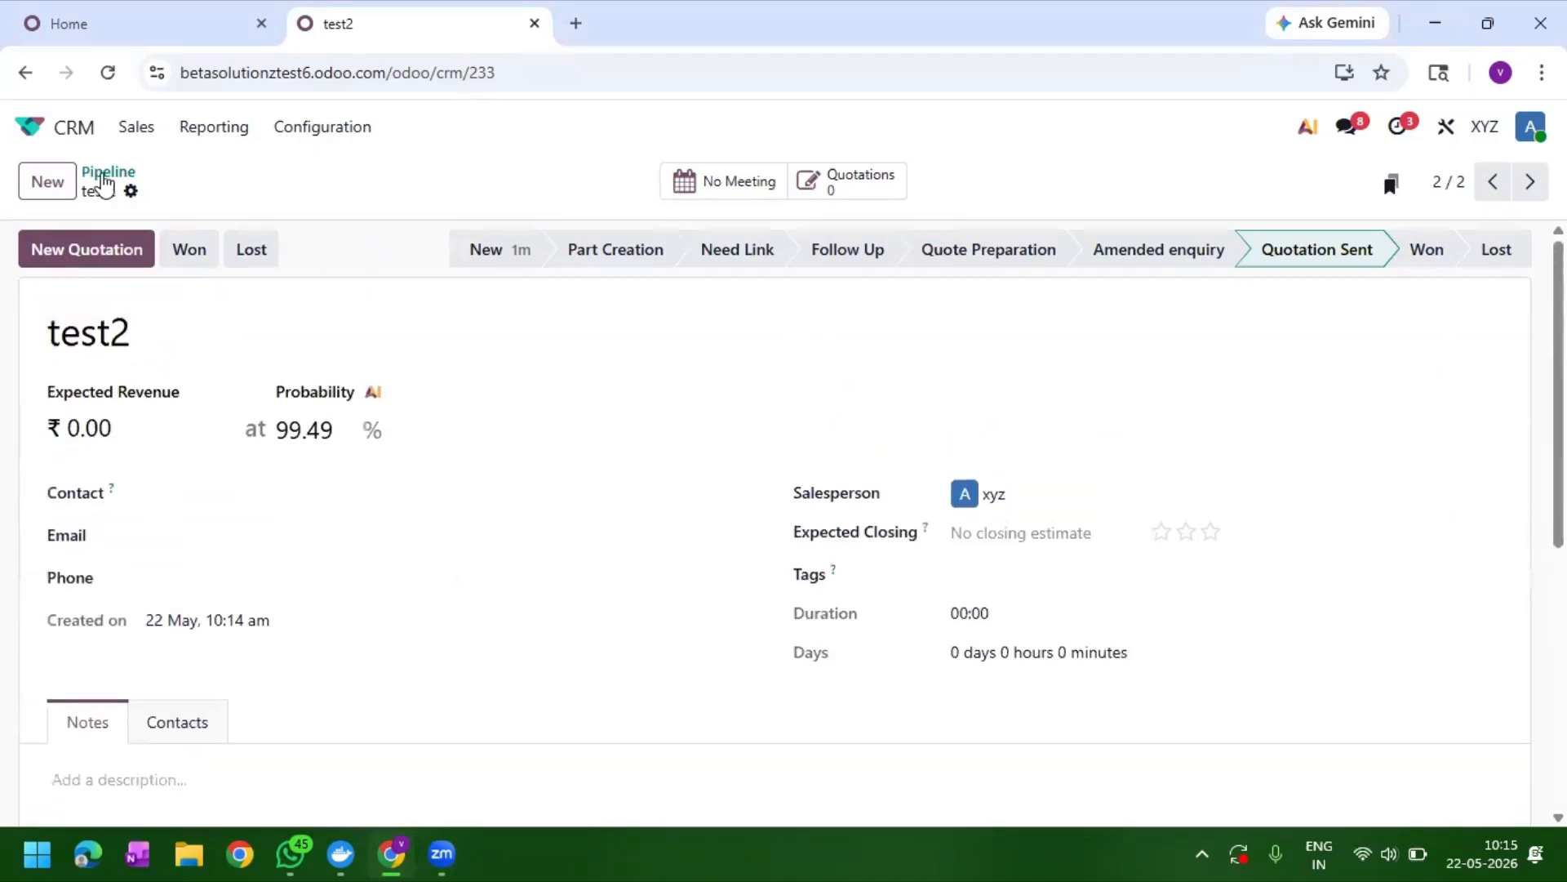
Step: Show the pipeline as a list and start a custom filter rule based on the Days field
{"action": "left_click", "coordinate": [100, 174]}
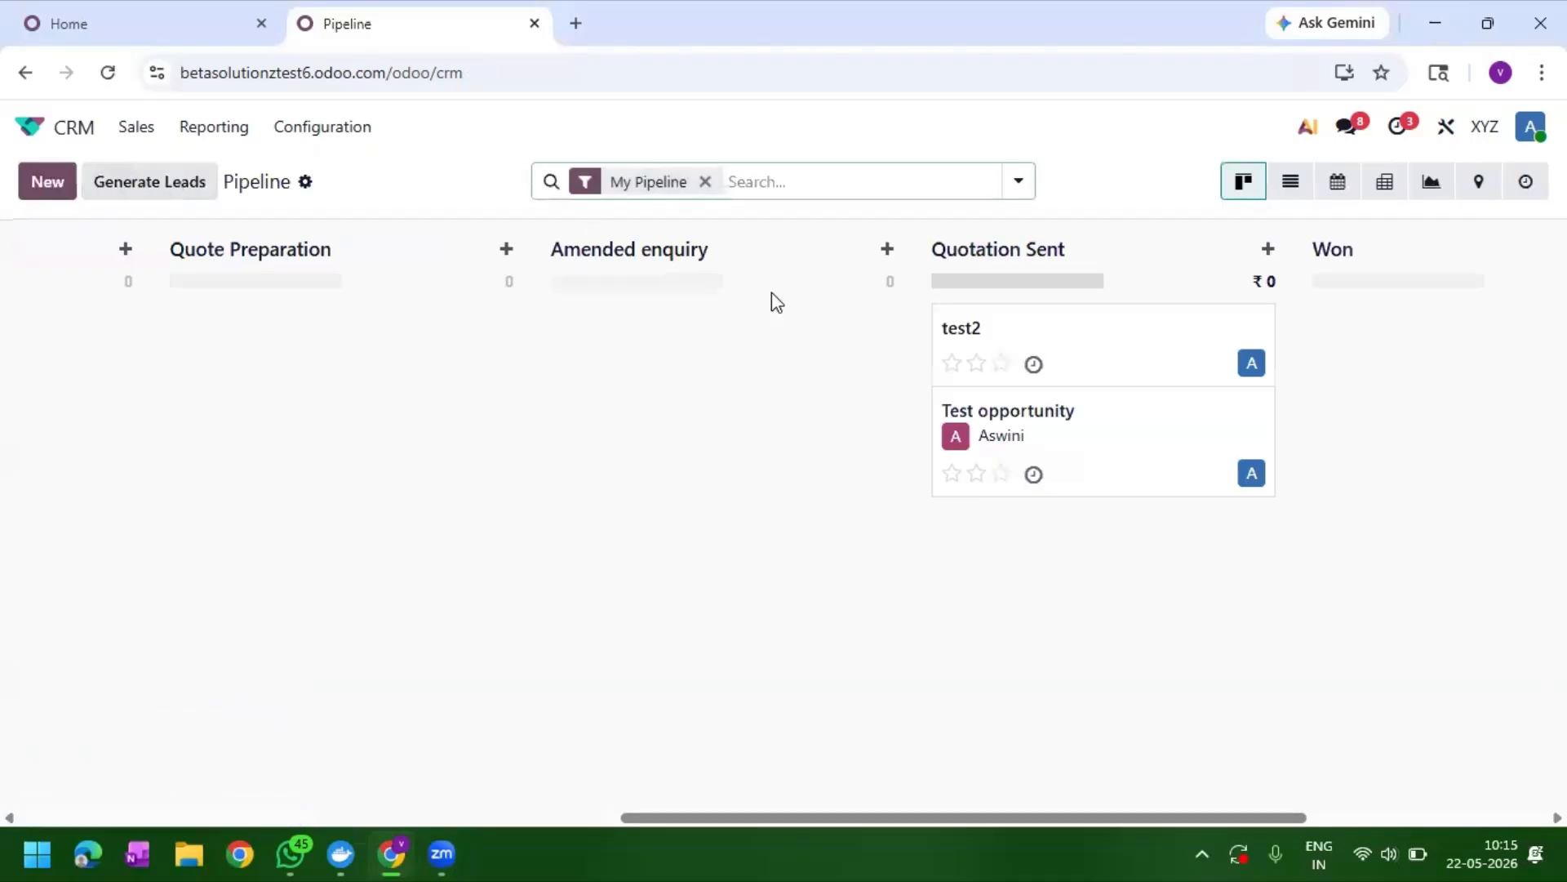
{"action": "left_click", "coordinate": [1289, 196]}
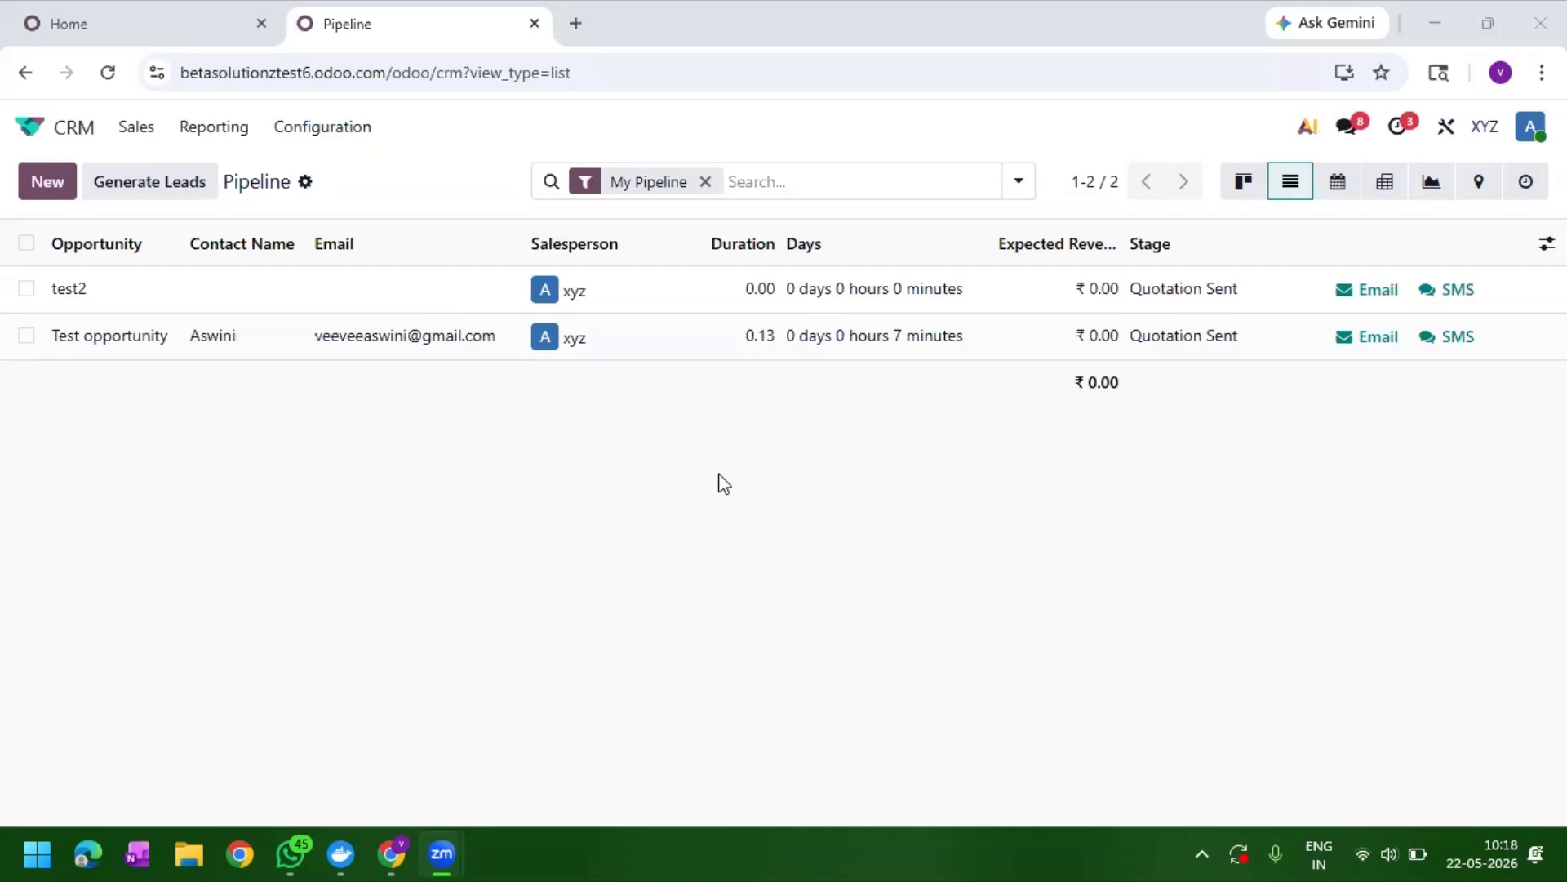
{"action": "left_click", "coordinate": [863, 175]}
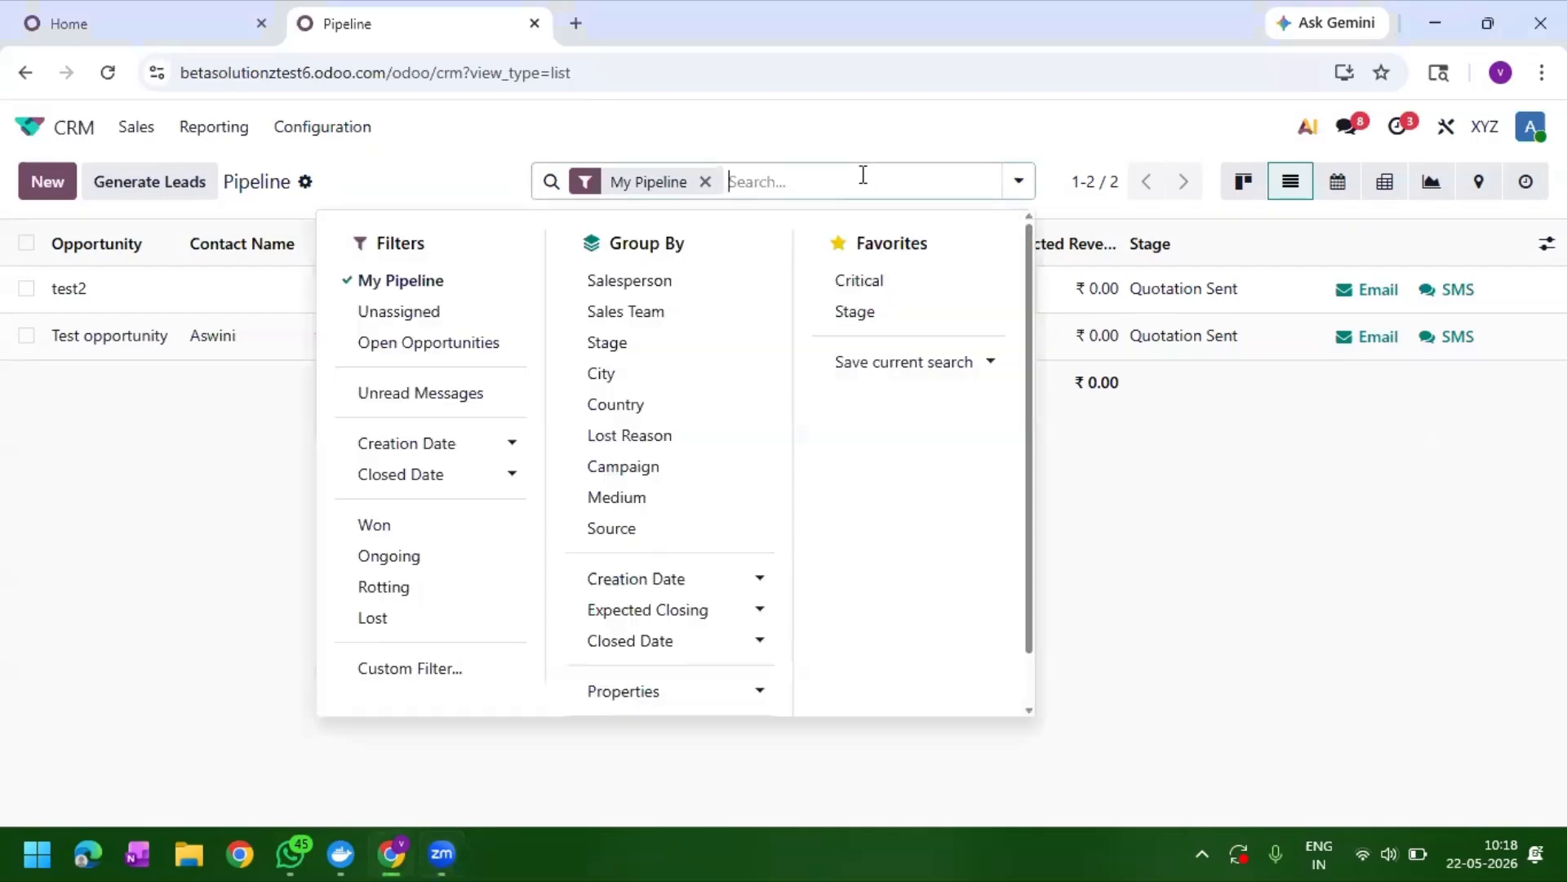
{"action": "left_click", "coordinate": [395, 668]}
{"action": "left_click", "coordinate": [197, 466]}
{"action": "type", "text": "days"}
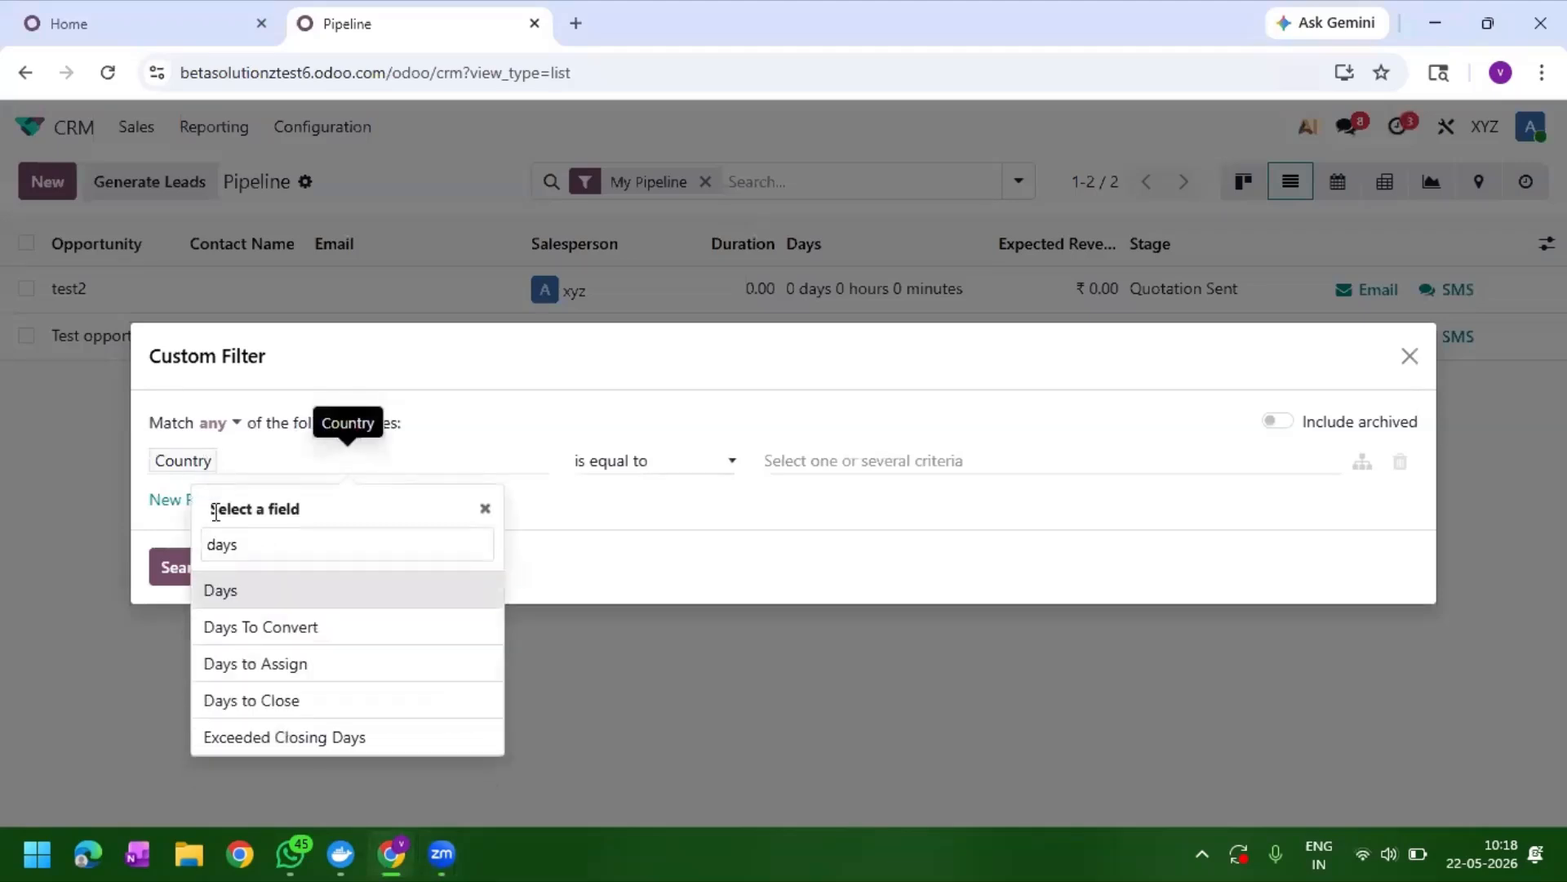
{"action": "left_click", "coordinate": [223, 591]}
Step: Set the Days rule's condition to contains "7 minutes" and apply the filter to the opportunity list
{"action": "left_click", "coordinate": [819, 459]}
{"action": "left_click", "coordinate": [717, 473]}
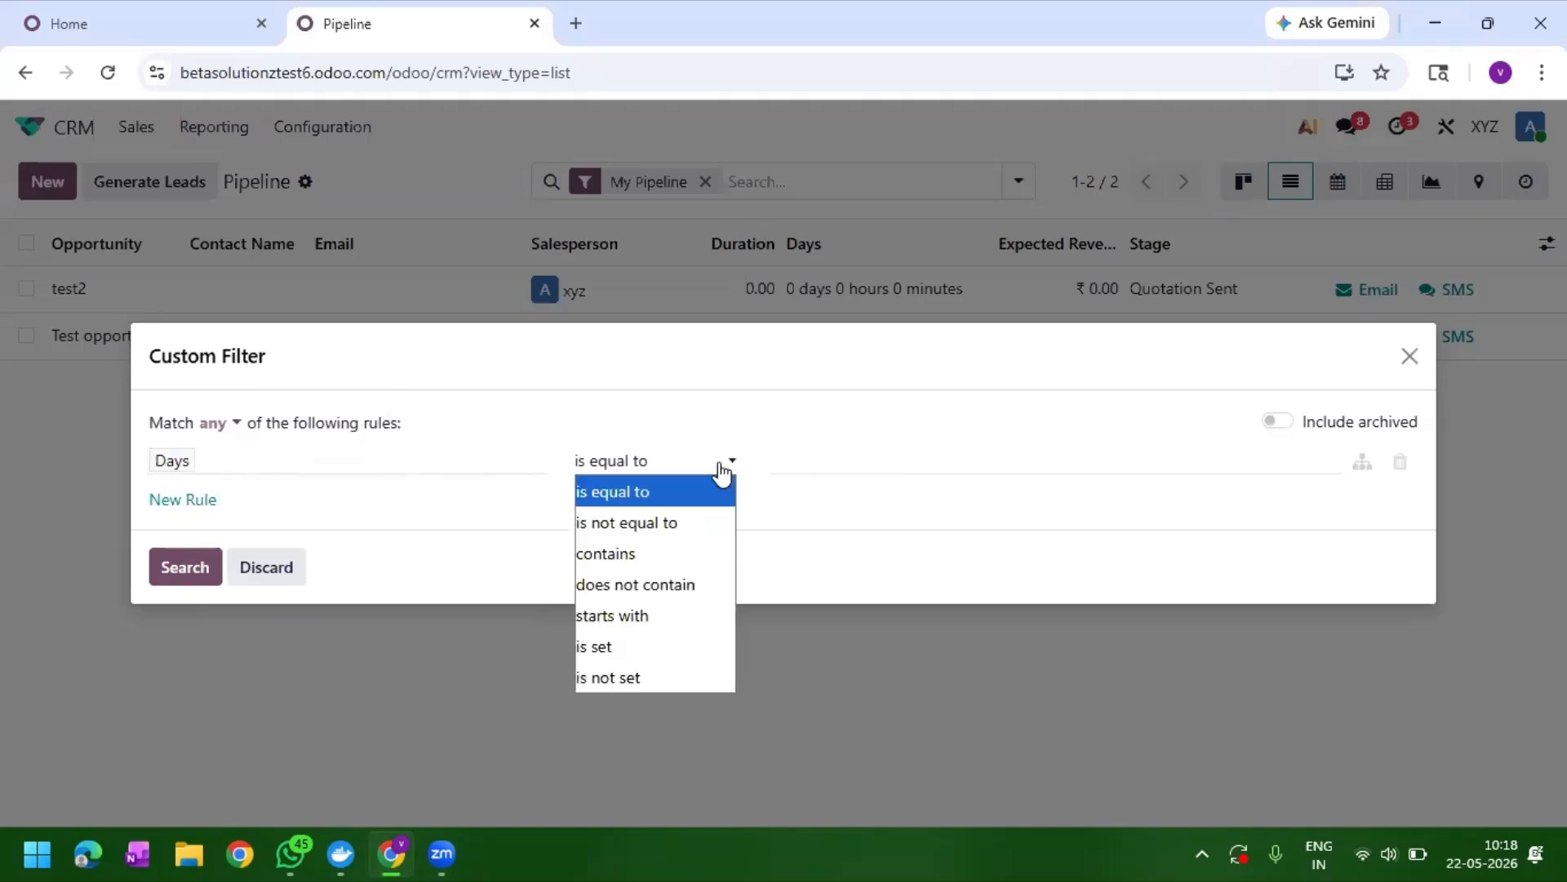
{"action": "left_click", "coordinate": [648, 556]}
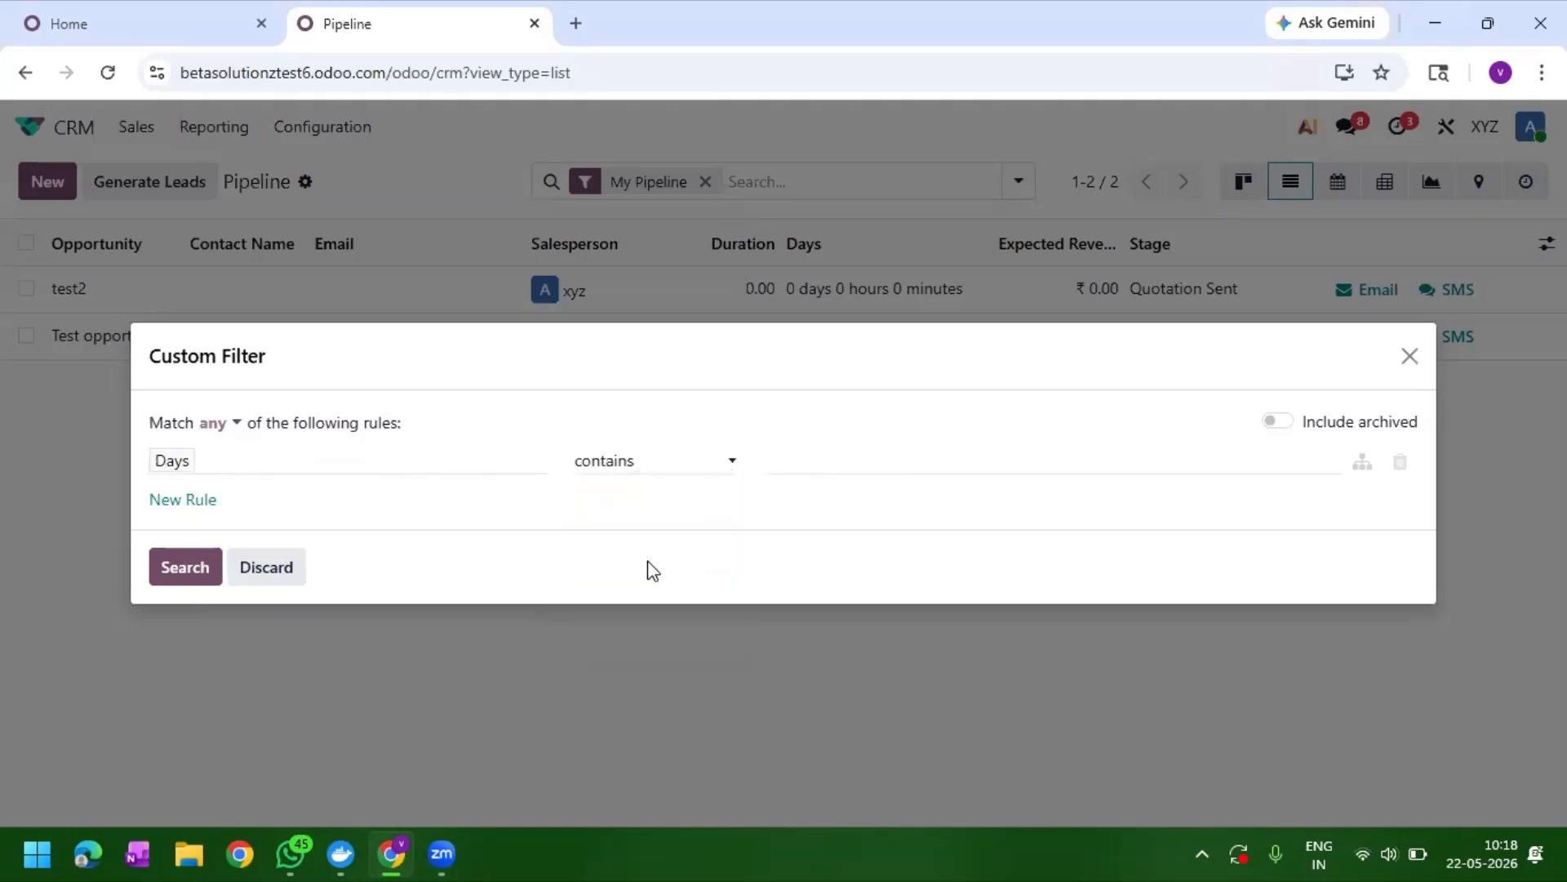
{"action": "left_click", "coordinate": [845, 457]}
{"action": "type", "text": "7 minutes"}
{"action": "left_click", "coordinate": [172, 582]}
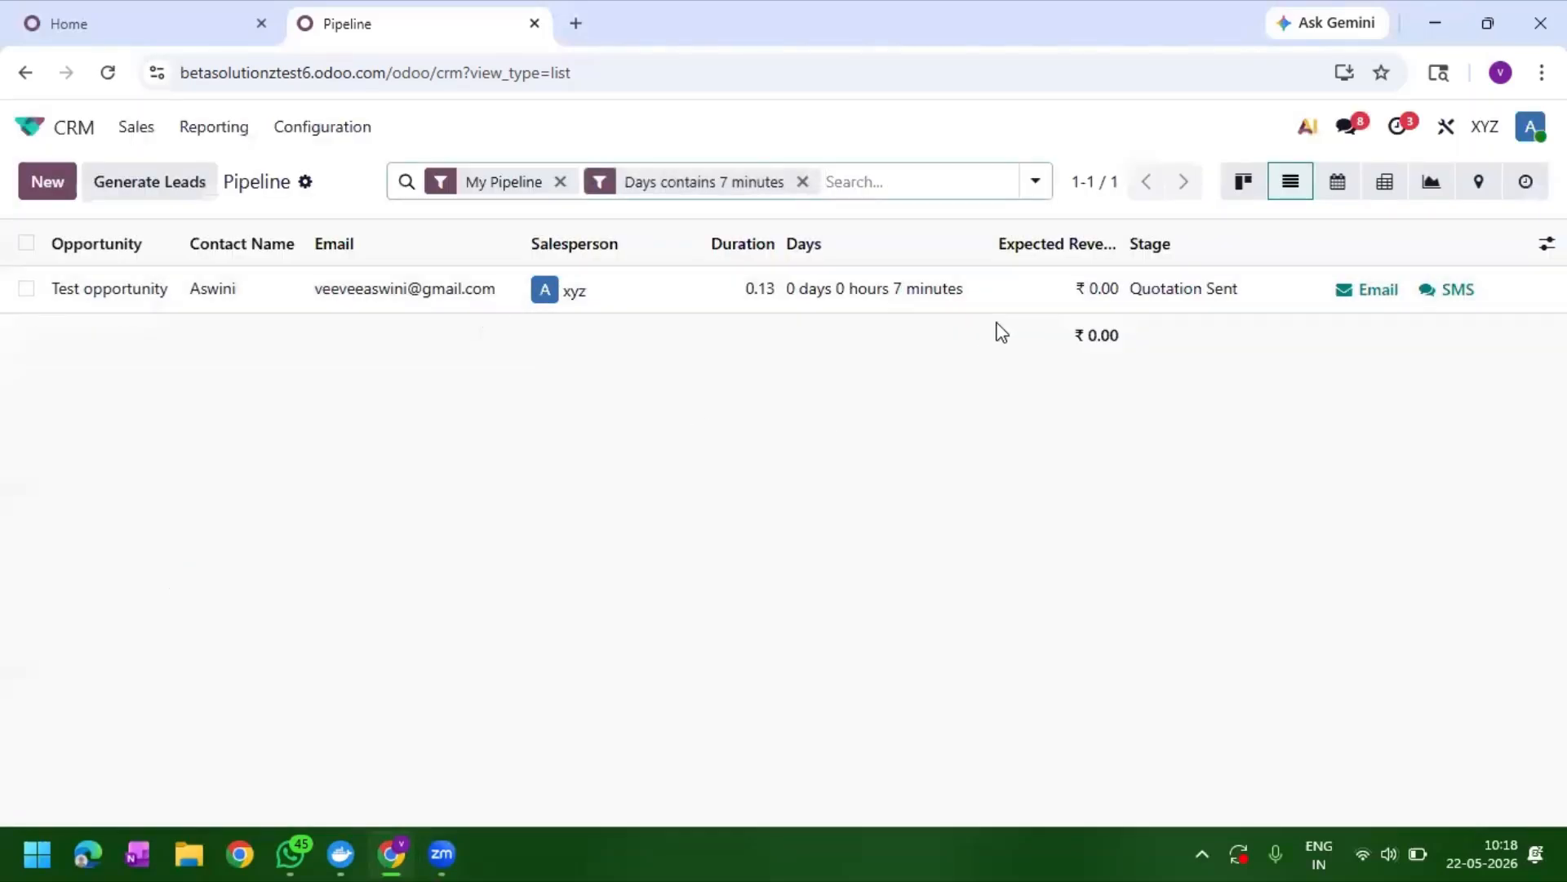